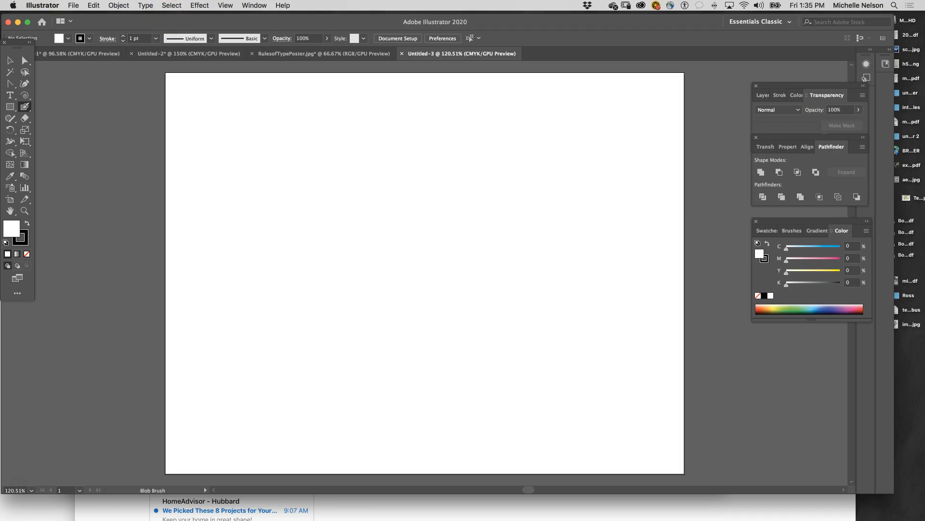
Step: Swap the fill and stroke colours, and draw a black rectangle about 6.25 in wide and 4.22 in tall near the artboard's centre
left_click(9, 107)
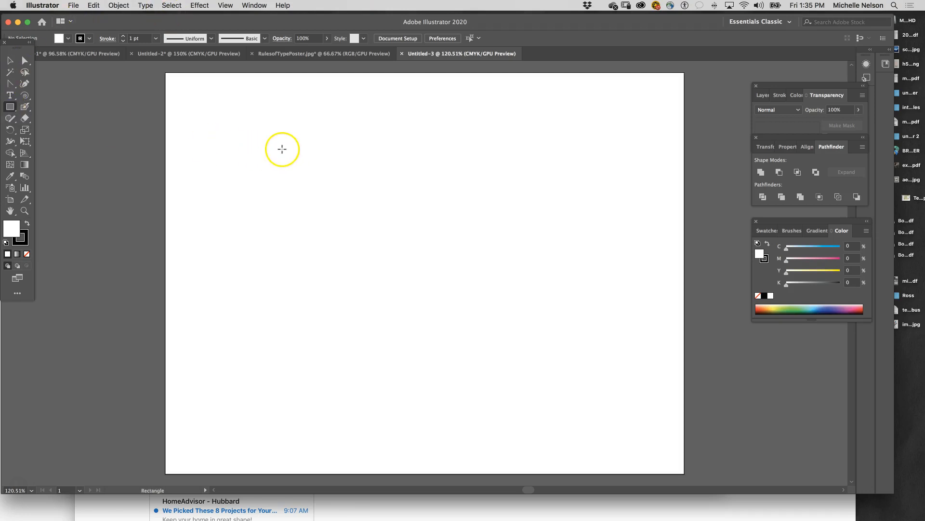
left_click(28, 223)
mouse_move(292, 178)
left_mouse_down()
mouse_move(418, 211)
mouse_move(628, 345)
mouse_move(589, 376)
left_mouse_up()
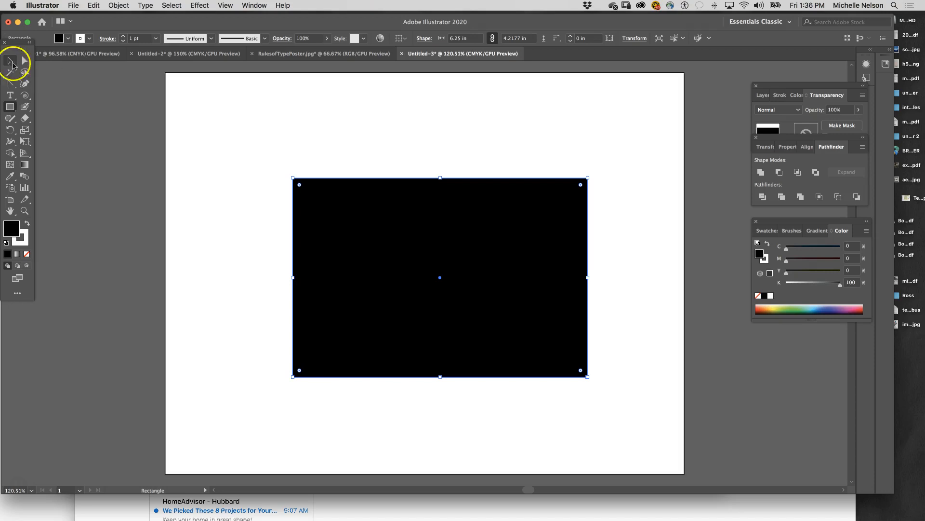
left_click(409, 255)
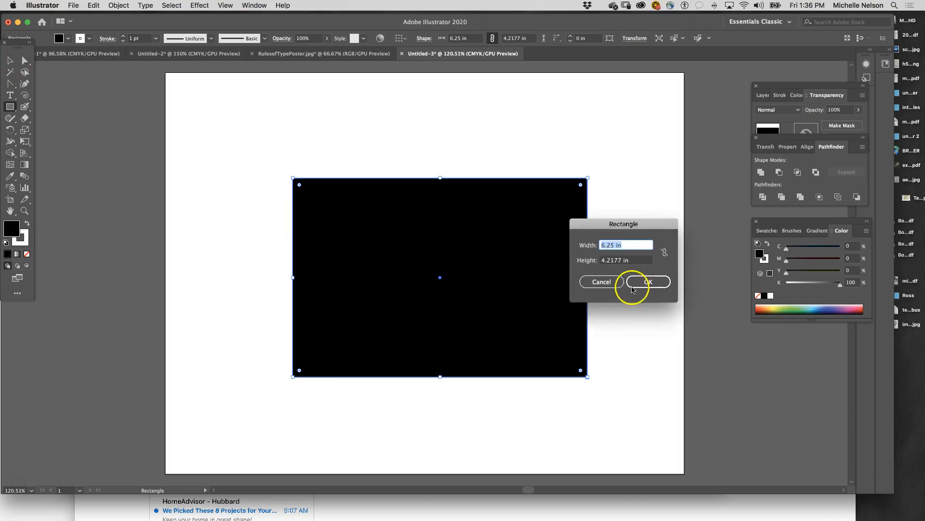
left_click(635, 286)
left_click_drag(485, 273, 457, 230)
left_click(10, 61)
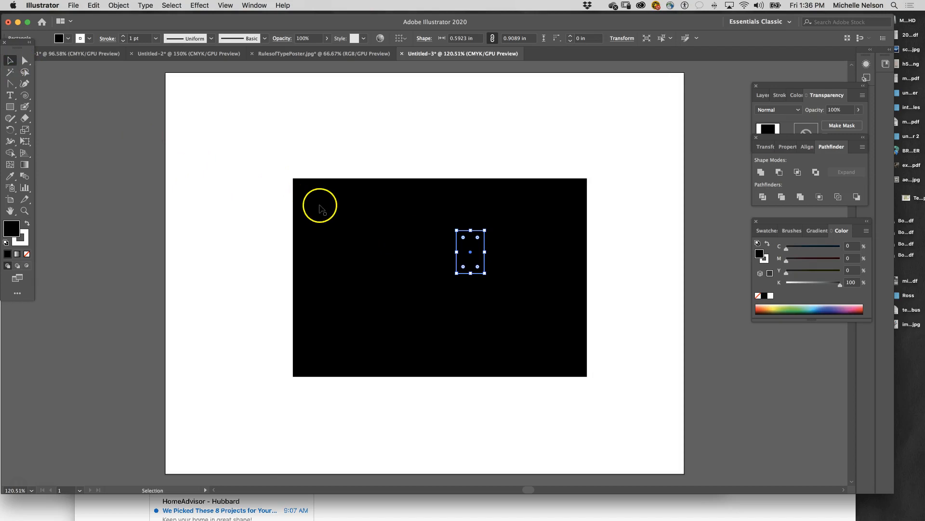
key("Delete")
Step: Move the black rectangle up and left on the artboard and make the Rectangle tool active again
left_click(424, 265)
left_click_drag(425, 265, 371, 196)
left_click(9, 105)
mouse_move(9, 106)
left_mouse_down()
mouse_move(48, 119)
mouse_move(15, 109)
left_mouse_up()
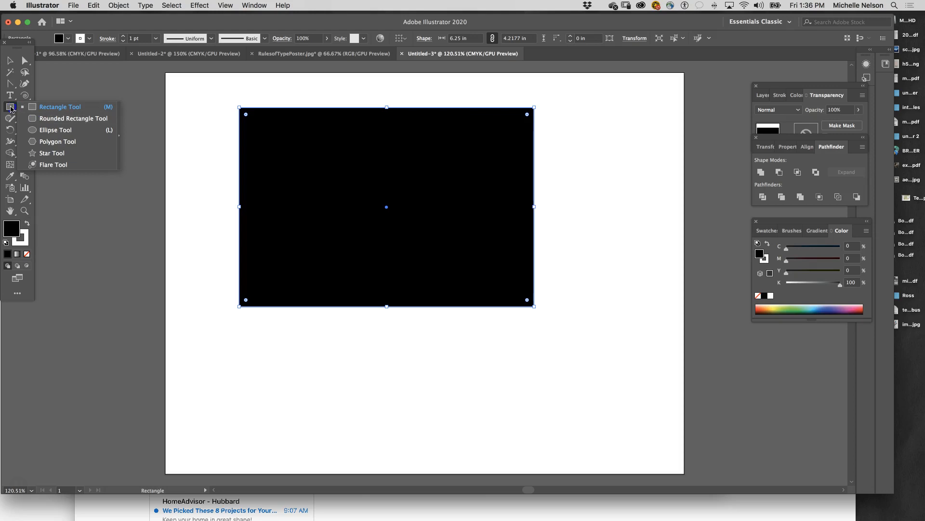
left_click_drag(11, 109, 10, 108)
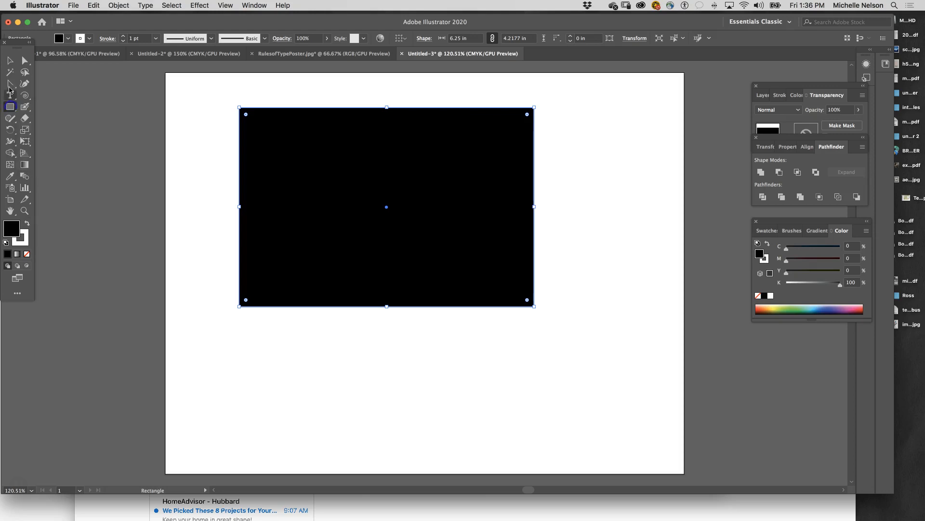
Step: Round all four corners of the black rectangle by about 0.32 in and undo the rounding
left_click(246, 114)
left_click_drag(251, 127, 253, 124)
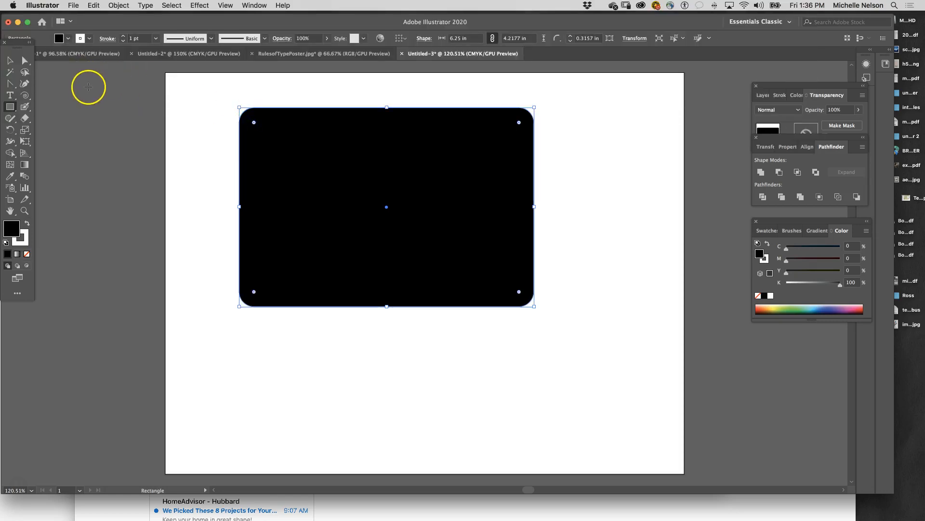
key("super+z")
Step: Using Direct Selection, pull the rectangle's upper-left corner inward, and shift both left corners right and slightly down, narrowing the shape to about 4.24 in
left_click(25, 60)
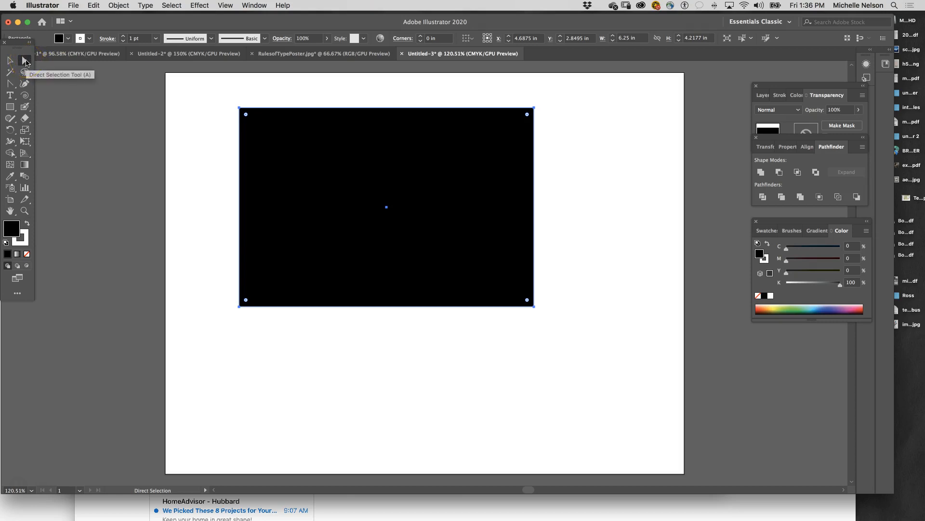
left_click(207, 117)
left_click(239, 108)
left_click_drag(239, 108, 247, 127)
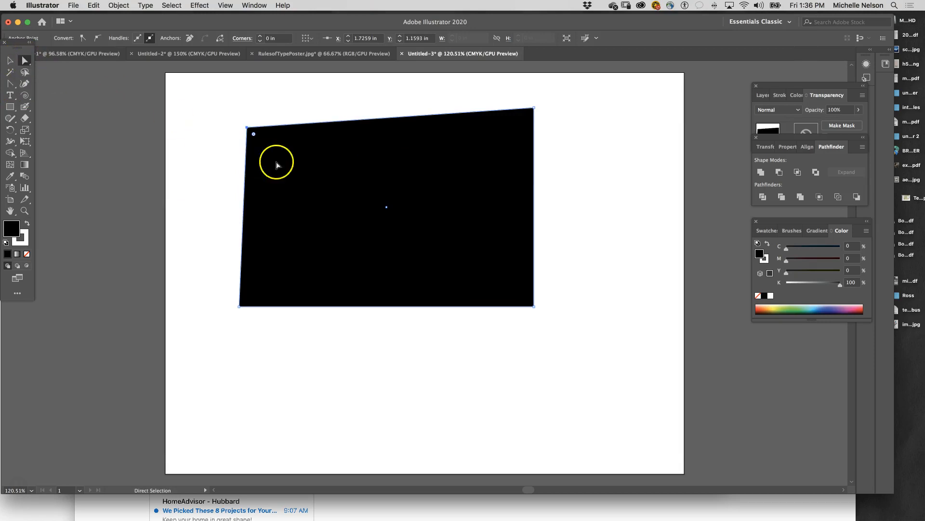
left_click_drag(217, 105, 269, 373)
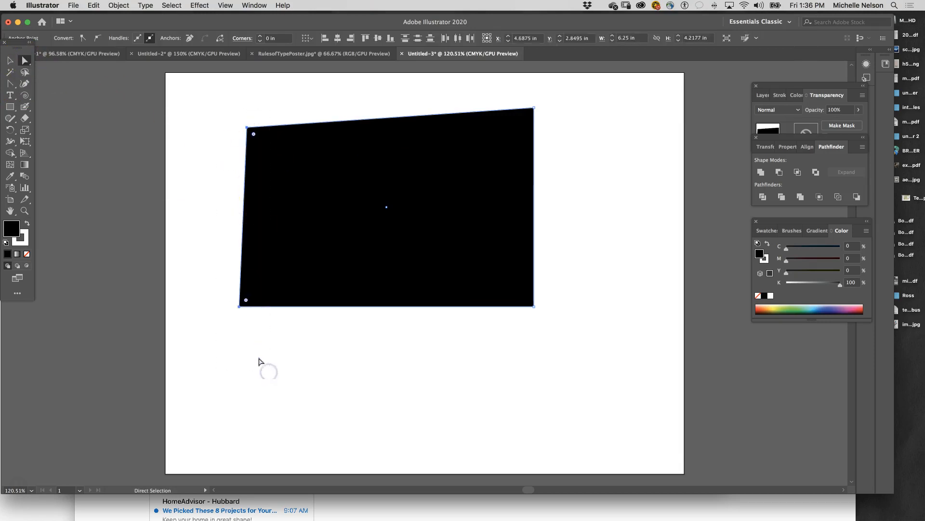
left_click_drag(240, 307, 334, 323)
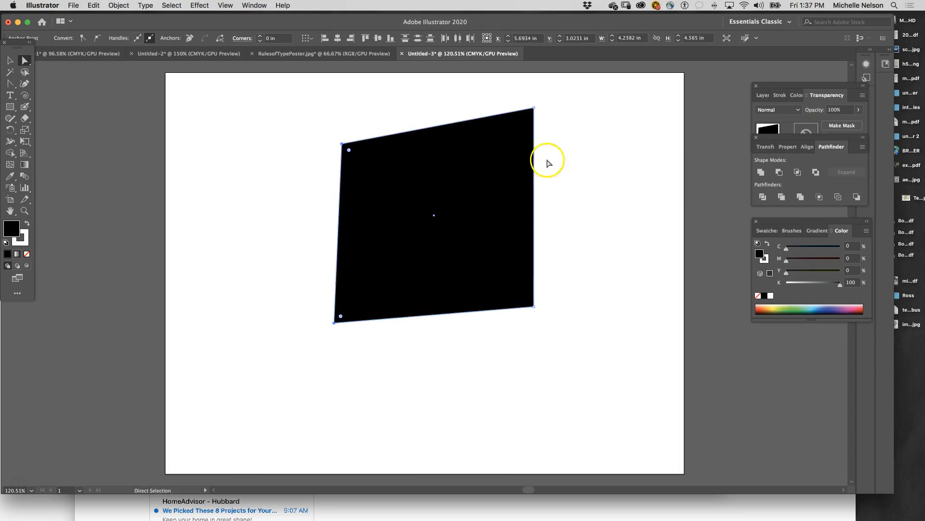
Step: Round only the shape's lower-right corner by about 1.3 in and its upper-left corner by about 1.04 in
left_click(534, 108)
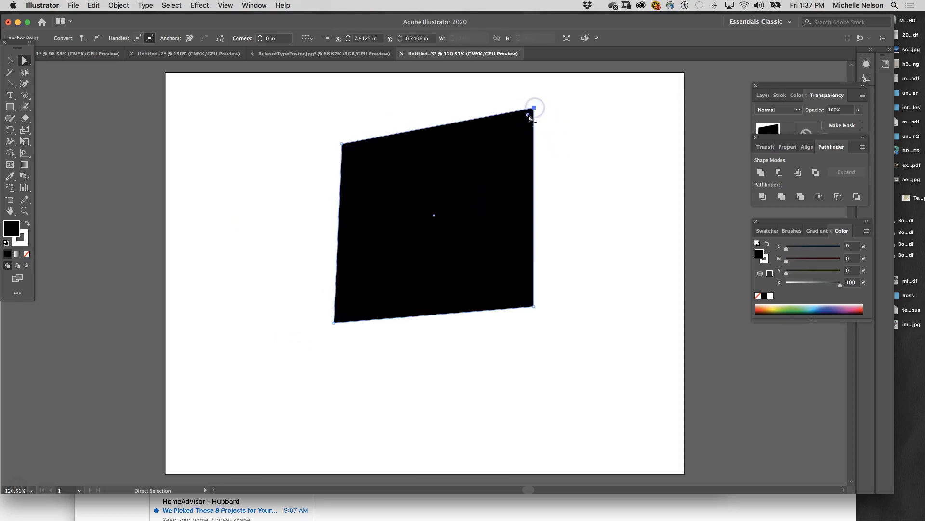
left_click(534, 307)
left_click_drag(524, 299, 483, 287)
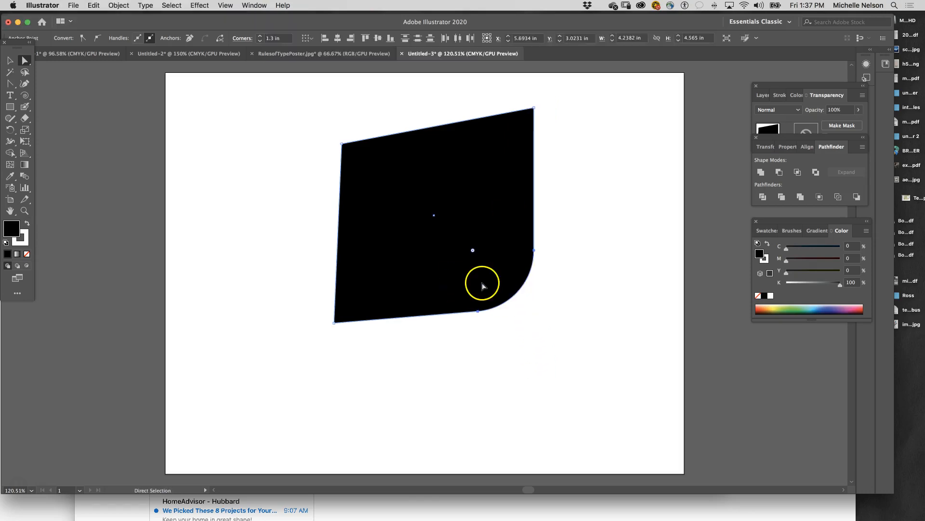
left_click(342, 144)
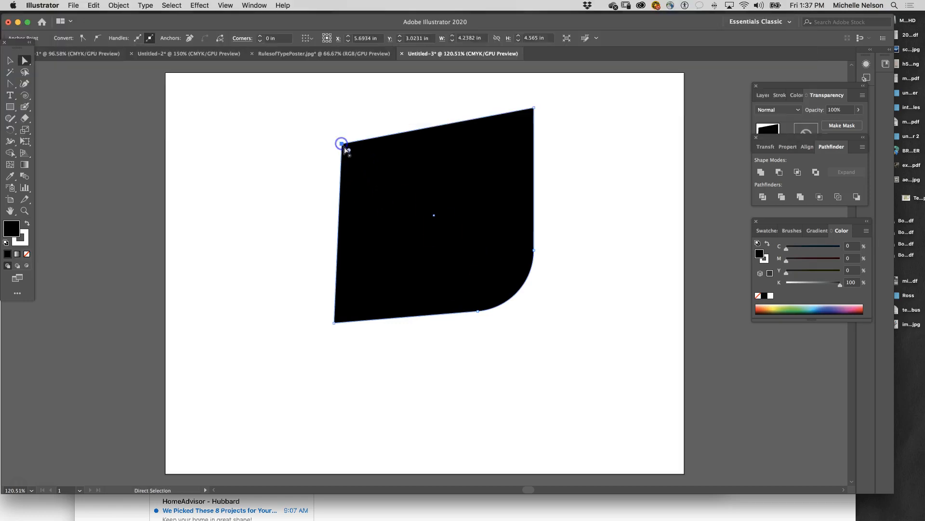
left_click_drag(349, 151, 384, 189)
left_click(453, 270)
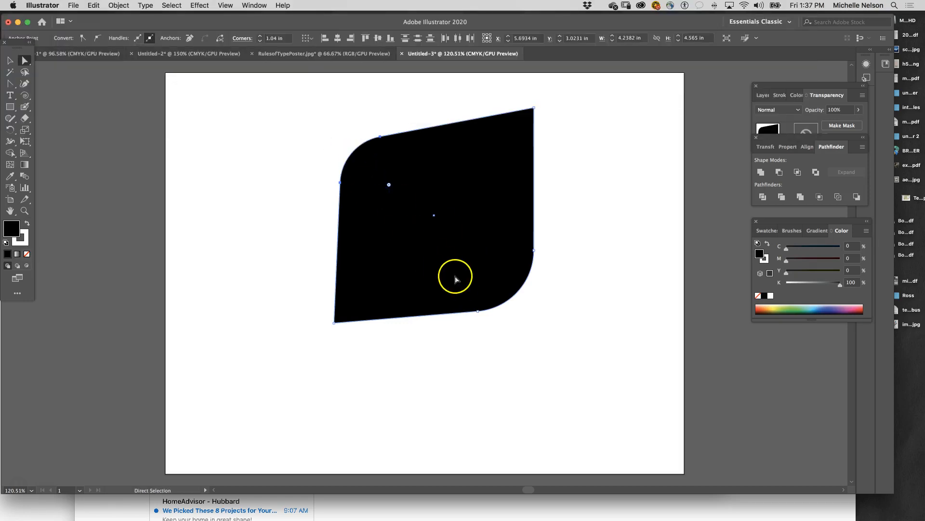
Step: Lasso the anchor points along the shape's upper and left sides and move them left, widening it to about 7.04 in
left_click(22, 62)
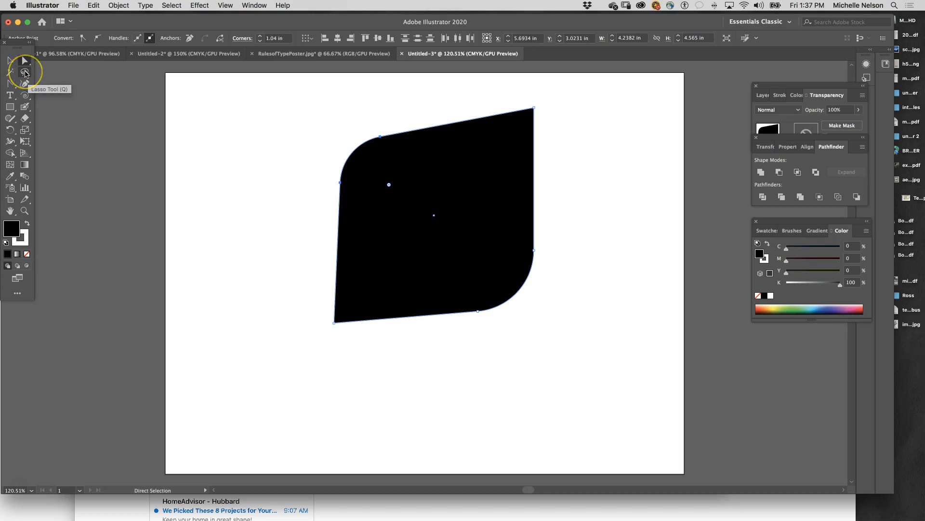
left_click(26, 74)
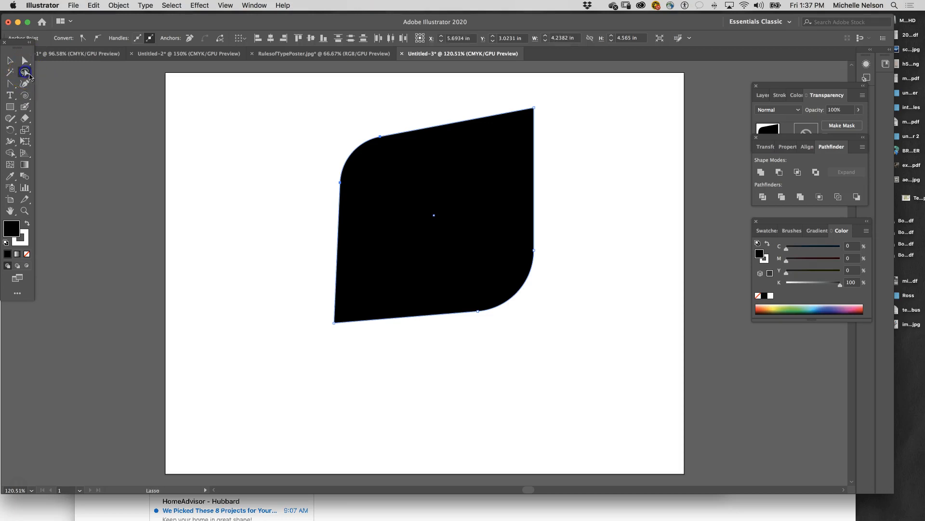
left_click(444, 103)
mouse_move(533, 125)
left_mouse_down()
mouse_move(549, 106)
mouse_move(480, 90)
mouse_move(367, 125)
mouse_move(319, 151)
mouse_move(289, 333)
mouse_move(365, 265)
left_mouse_up()
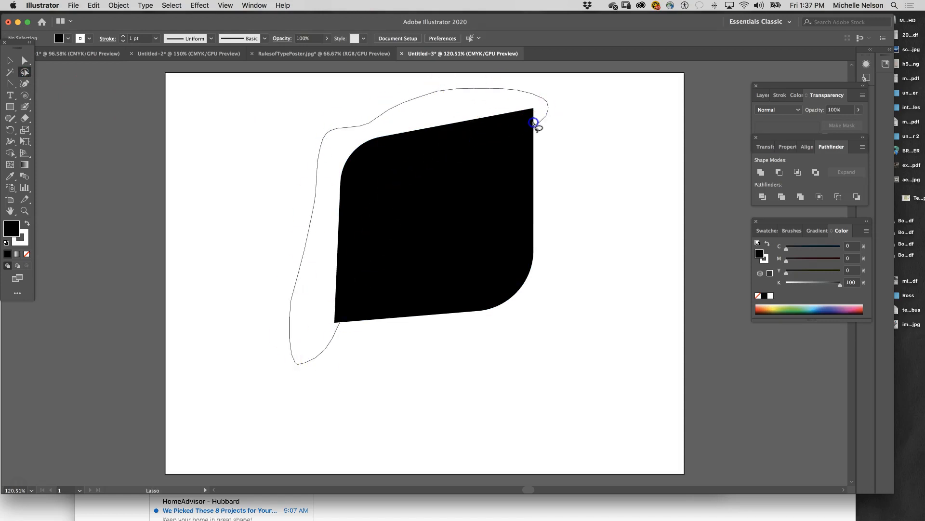
left_click_drag(534, 123, 534, 121)
left_click(24, 60)
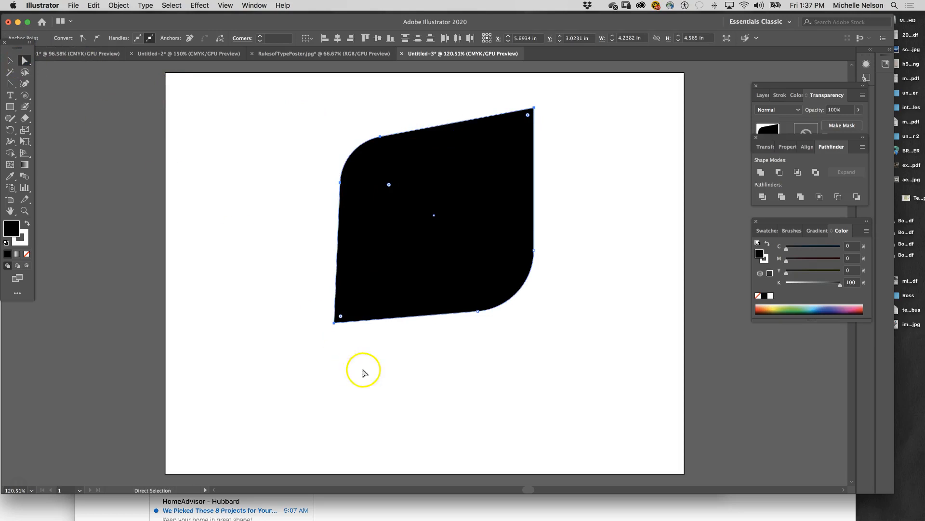
left_click_drag(338, 186, 208, 194)
Step: Select several anchor points one by one, leaving out the rightmost one, and move them left to widen the shape to about 7.77 in
left_click(457, 113)
left_click(402, 116)
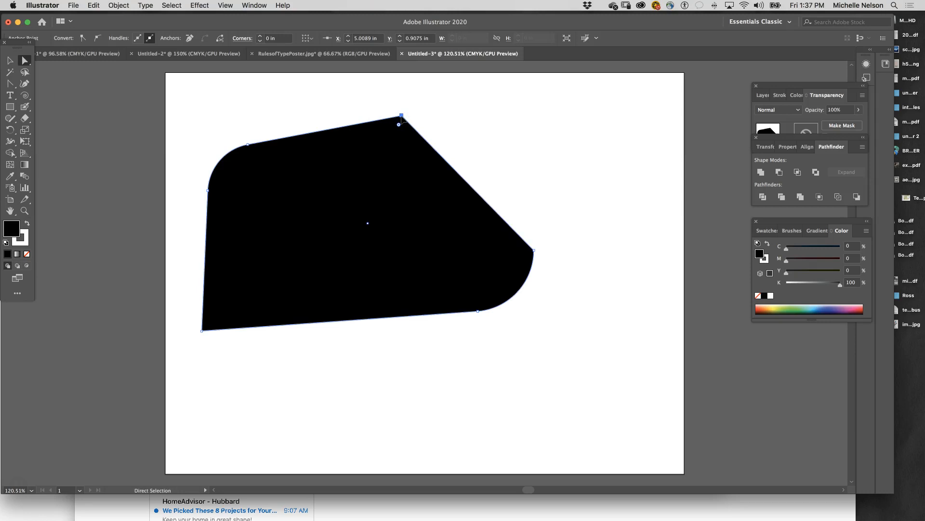
left_click(248, 147)
left_click(202, 332, "shift")
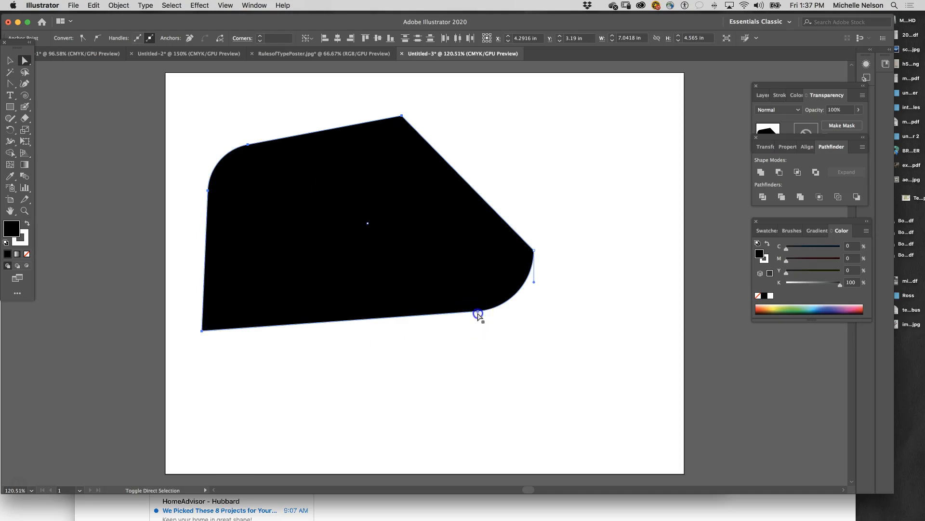
left_click_drag(478, 314, 428, 318)
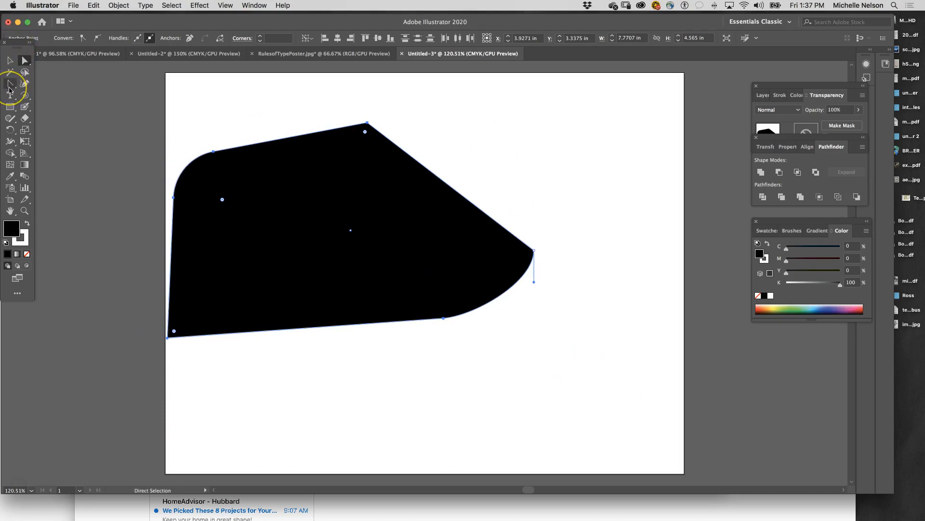
Step: Delete the black shape from the artboard and activate the Pen tool
key("Delete")
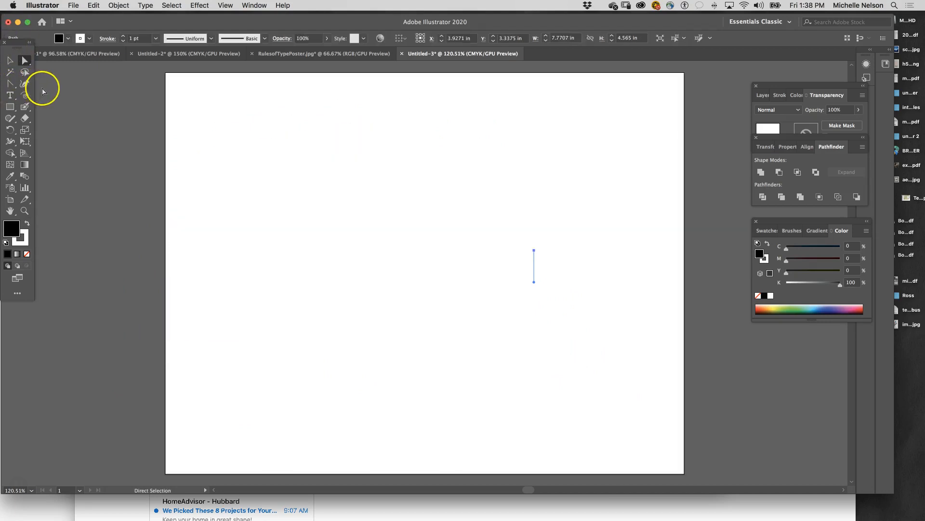
left_click(13, 85)
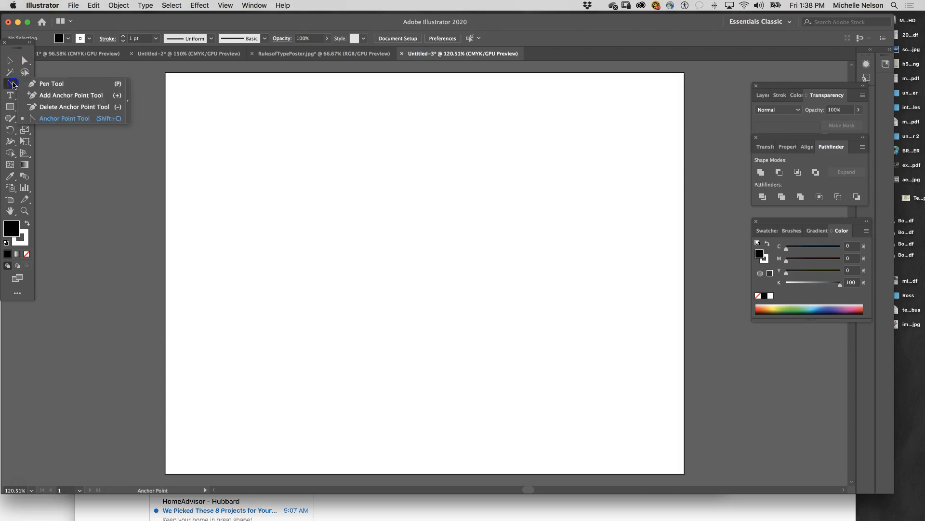
left_click(49, 84)
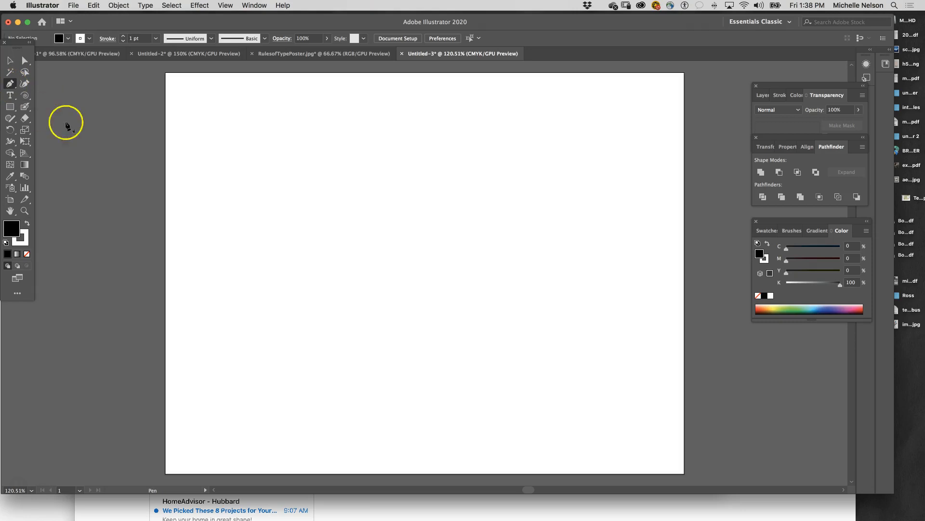
Step: Replace the Blob Brush with the Paintbrush as the shown brush tool and switch to the Pencil tool
left_click(25, 110)
mouse_move(24, 110)
left_mouse_down()
mouse_move(42, 108)
mouse_move(12, 121)
mouse_move(51, 130)
left_mouse_up()
left_click(10, 120)
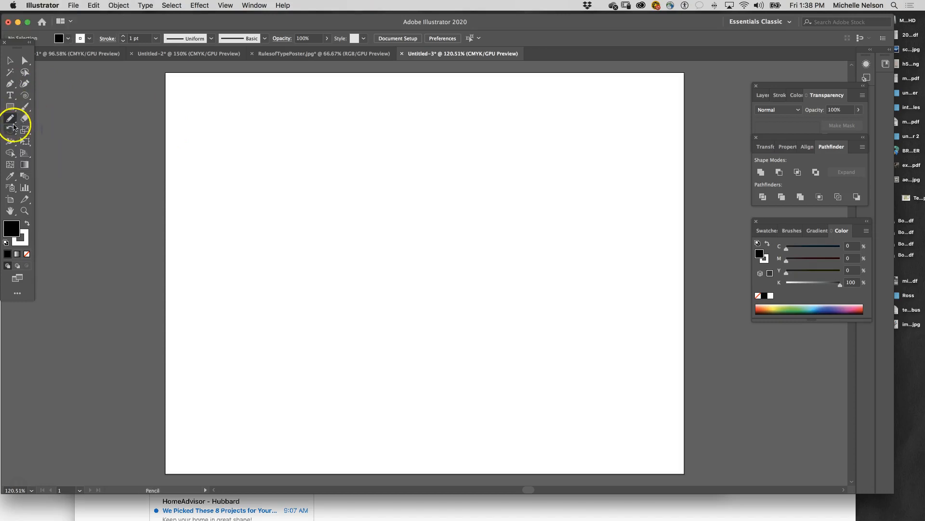
Step: Draw a freeform black-filled path of straight and curved segments across the artboard with the Pen tool, and delete it
left_click(8, 85)
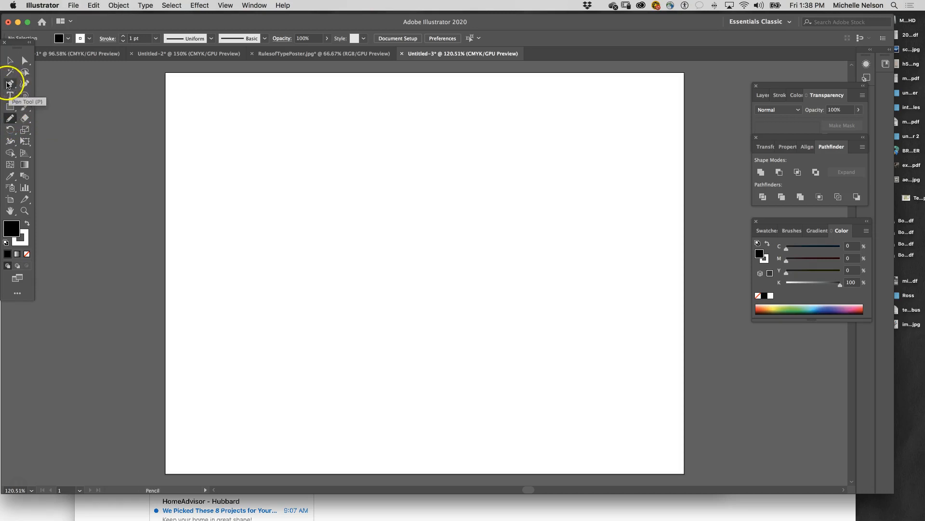
left_click(10, 83)
left_click(315, 177)
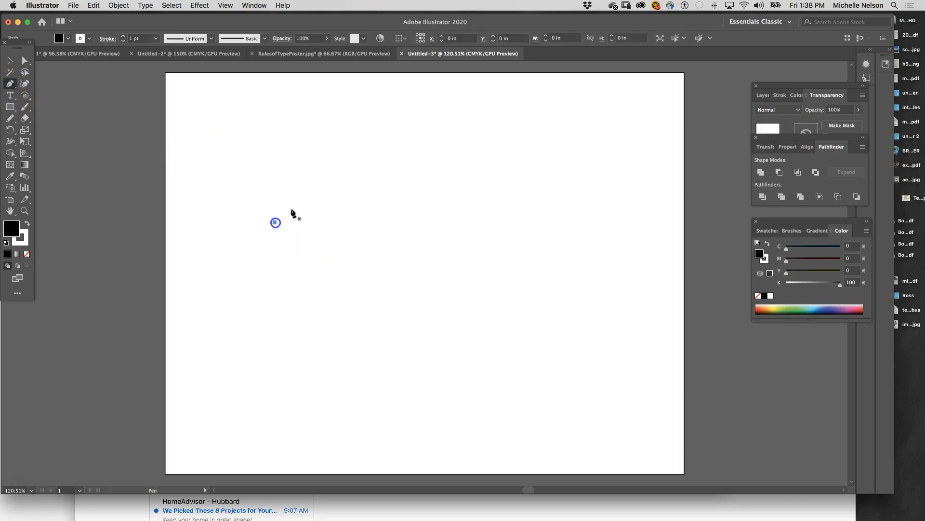
left_click(400, 239)
left_click(360, 303)
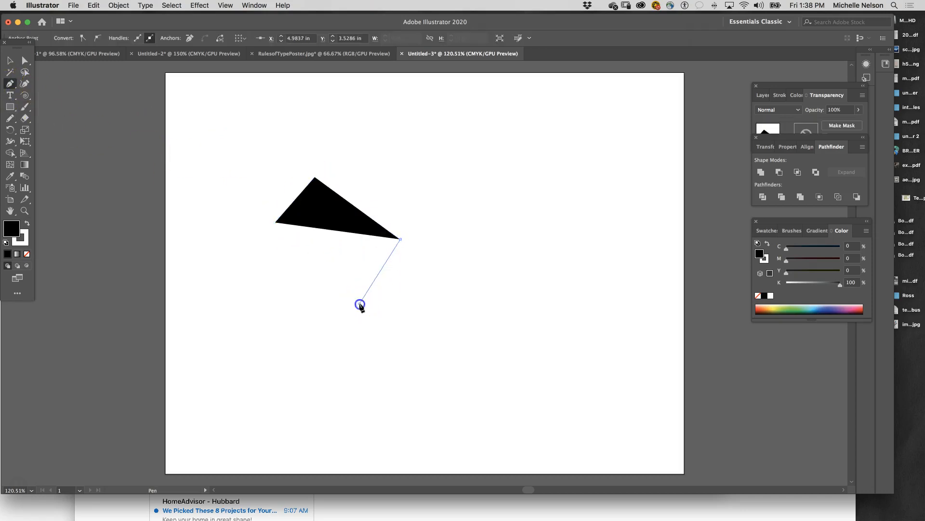
left_click(233, 351)
left_click(338, 423)
left_click_drag(451, 401, 473, 350)
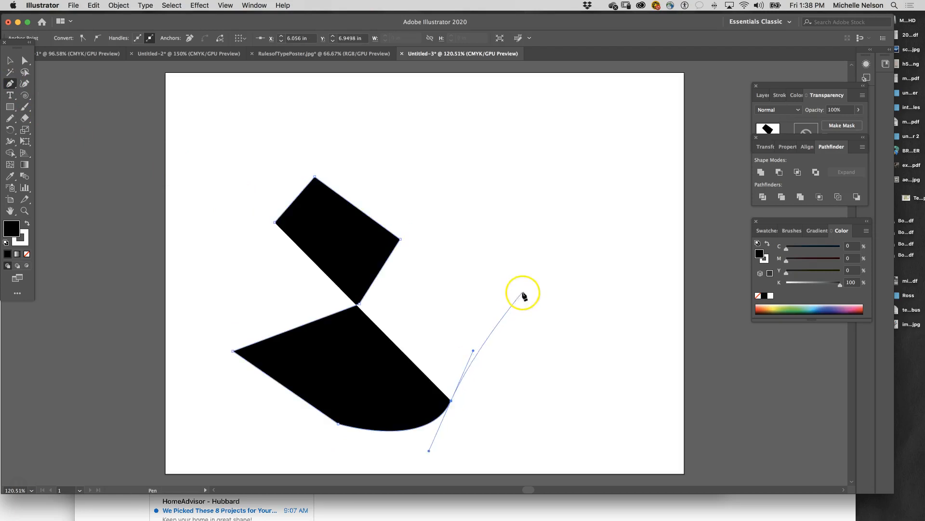
left_click_drag(525, 295, 597, 314)
left_click_drag(638, 253, 611, 193)
left_click_drag(563, 144, 366, 103)
key("BackSpace")
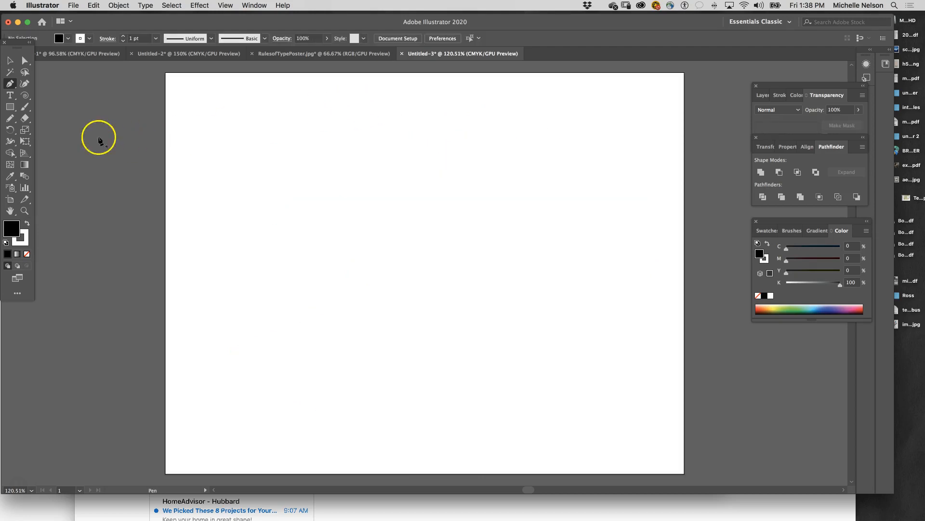
Step: Go through the Curvature and Paintbrush tools and make the Pencil tool active
left_click(22, 85)
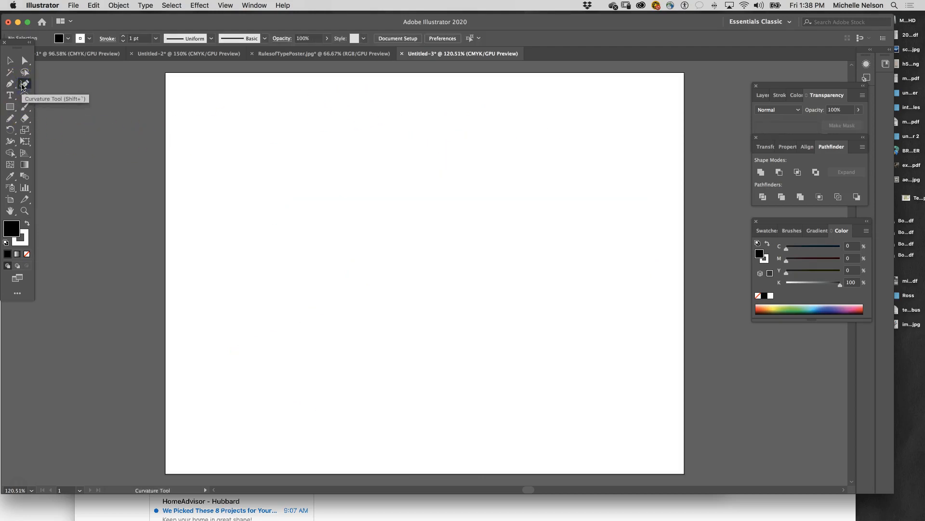
left_click(32, 112)
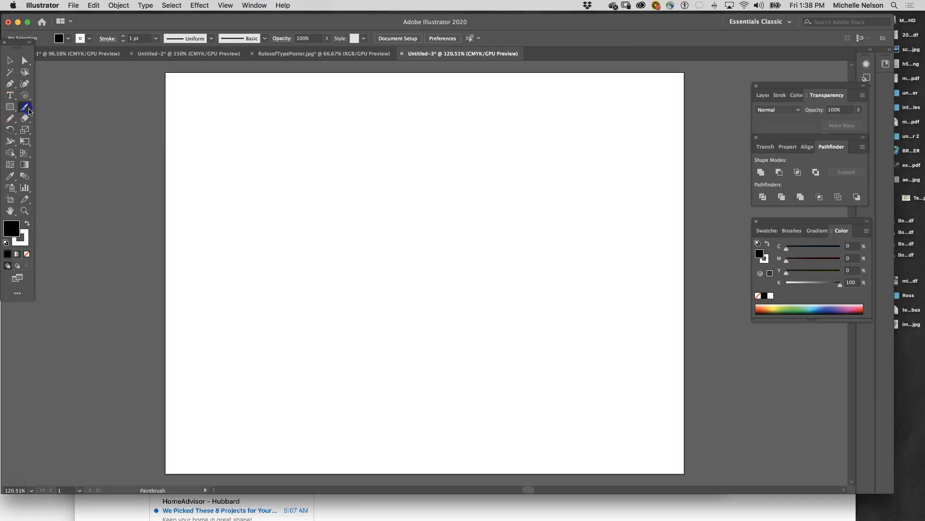
left_click(11, 58)
left_click(21, 110)
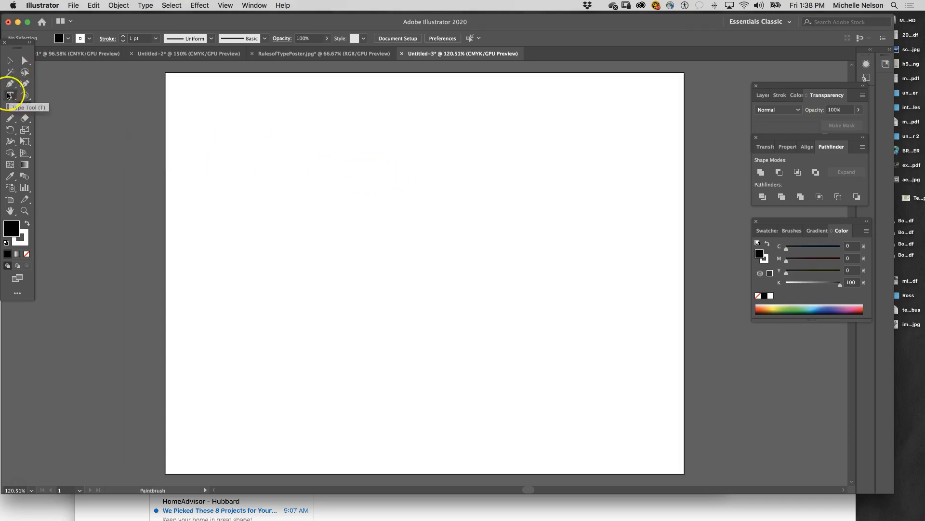
left_click(12, 118)
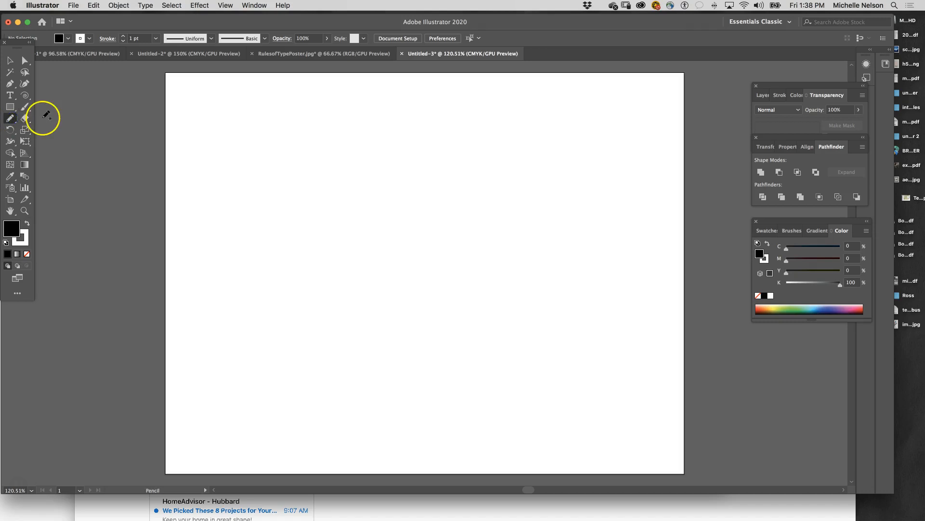
Step: Draw two freeform paths across the artboard with the Pencil tool, and delete the last one drawn
left_click(25, 106)
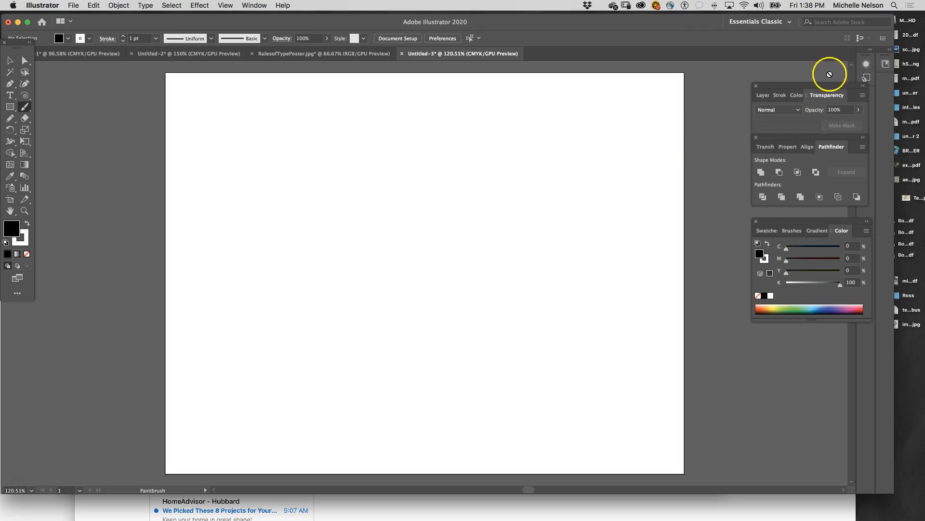
left_click(10, 118)
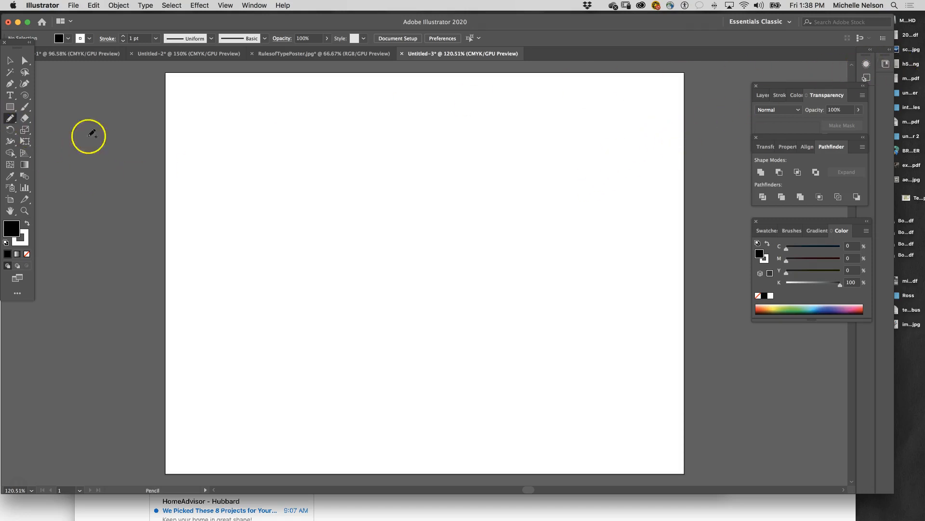
mouse_move(291, 163)
left_mouse_down()
mouse_move(350, 211)
mouse_move(409, 240)
mouse_move(467, 307)
left_mouse_up()
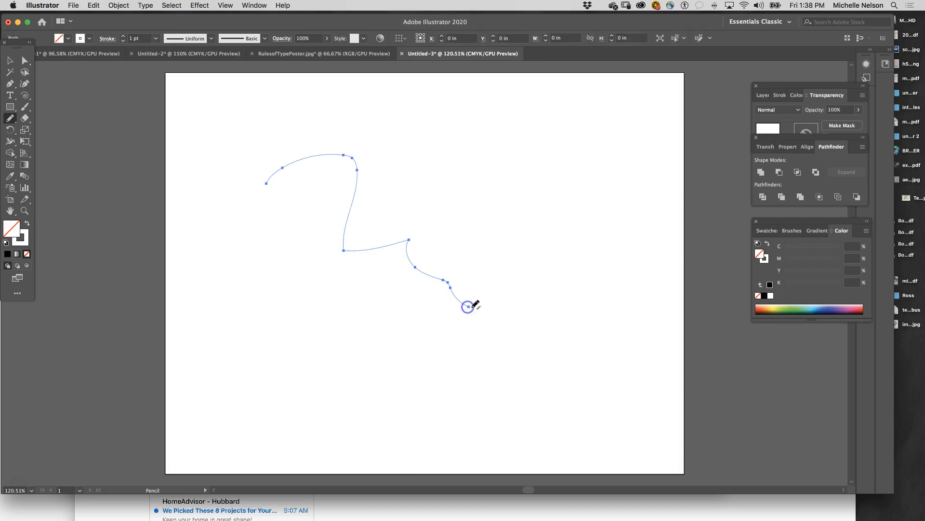
mouse_move(482, 231)
left_mouse_down()
mouse_move(529, 181)
mouse_move(554, 373)
mouse_move(355, 374)
mouse_move(260, 286)
mouse_move(253, 318)
mouse_move(263, 313)
mouse_move(326, 364)
mouse_move(475, 405)
left_mouse_up()
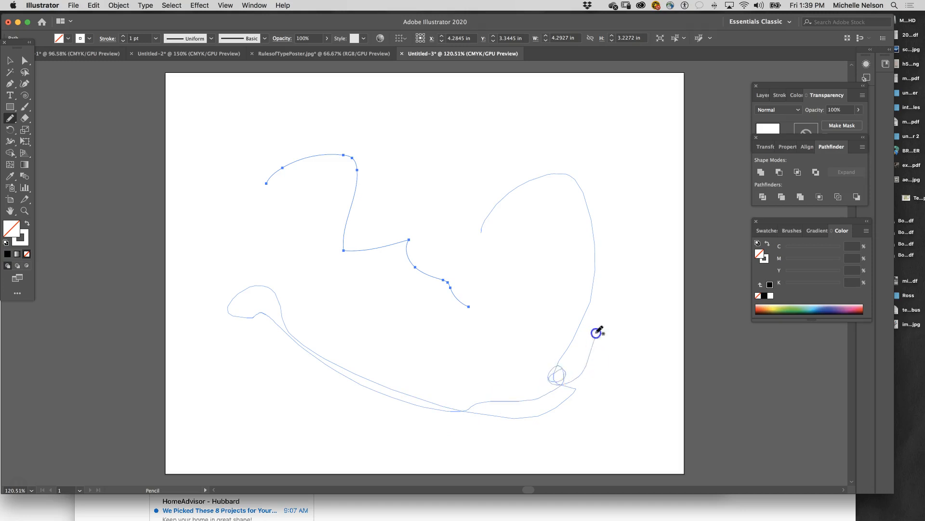
left_click_drag(574, 291, 573, 289)
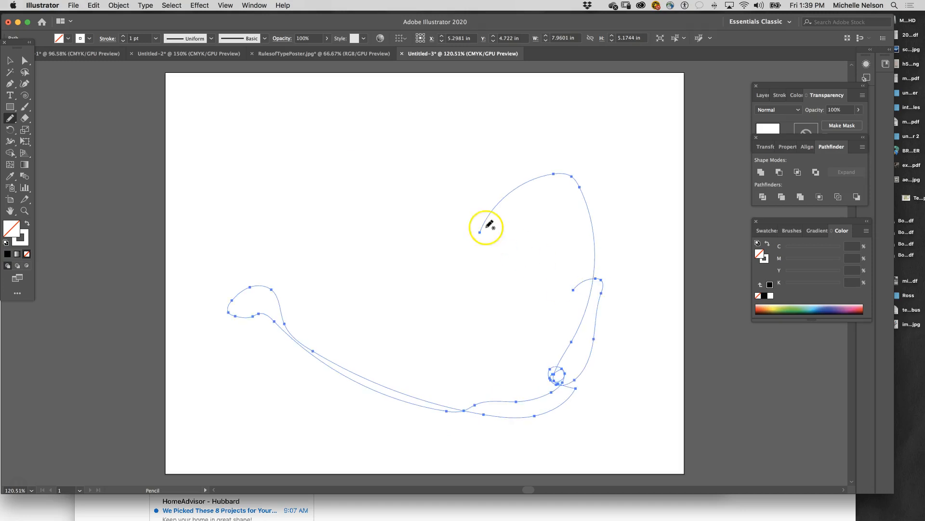
key("Delete")
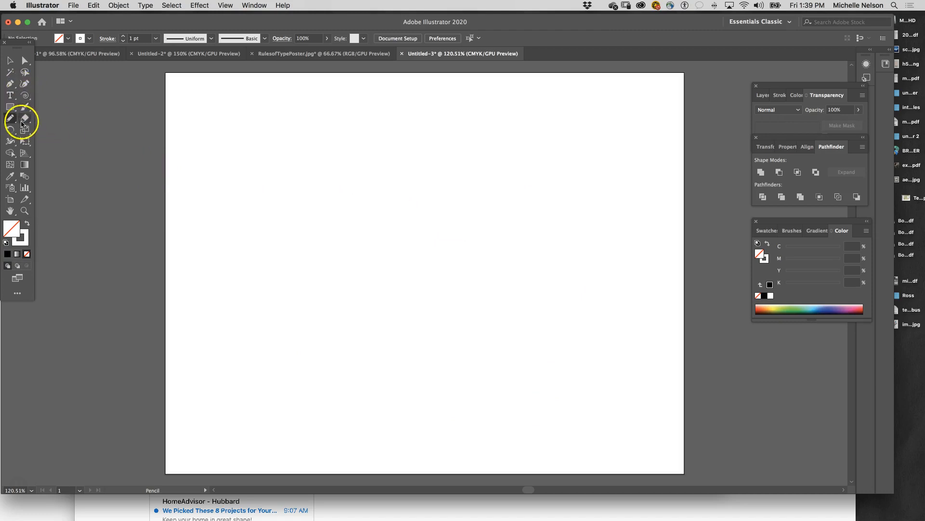
Step: Replace the Spiral with the Line Segment as the shown line tool and activate the Paintbrush
left_click(26, 96)
left_click(25, 96)
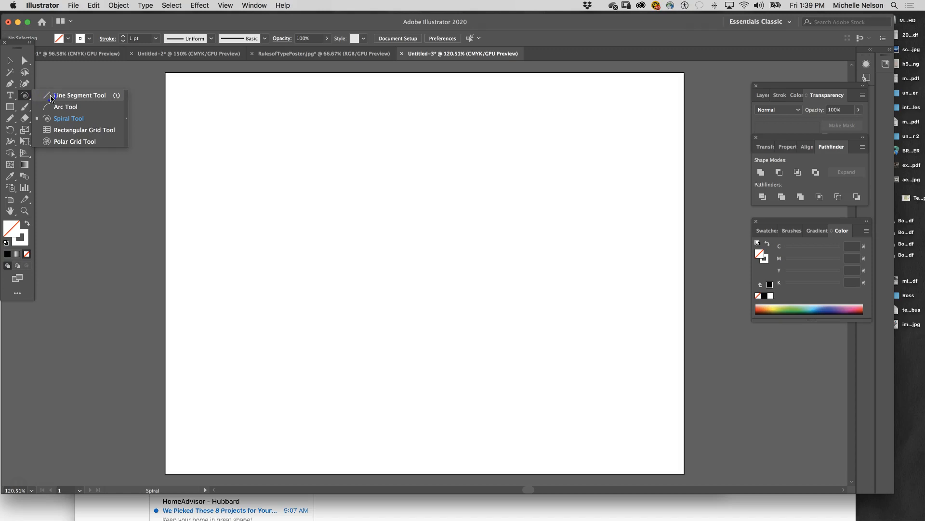
left_click(36, 95)
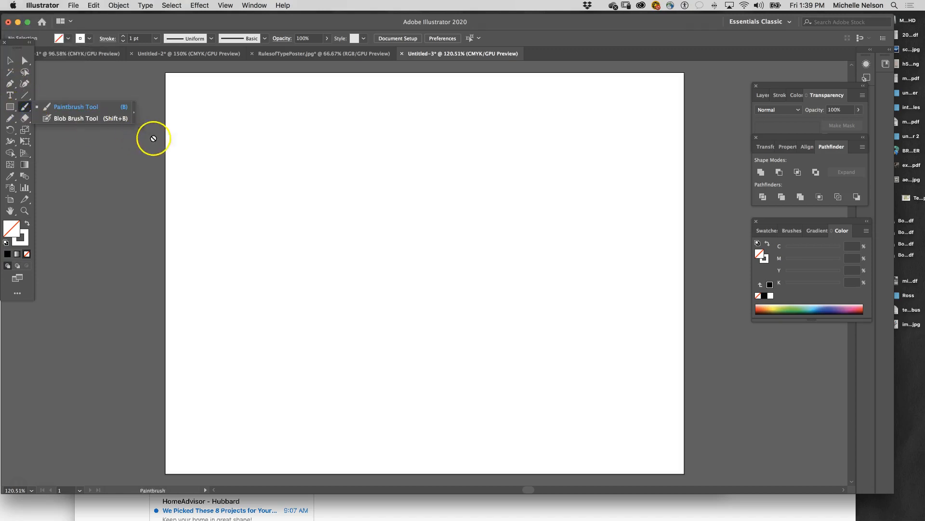
left_click(95, 105)
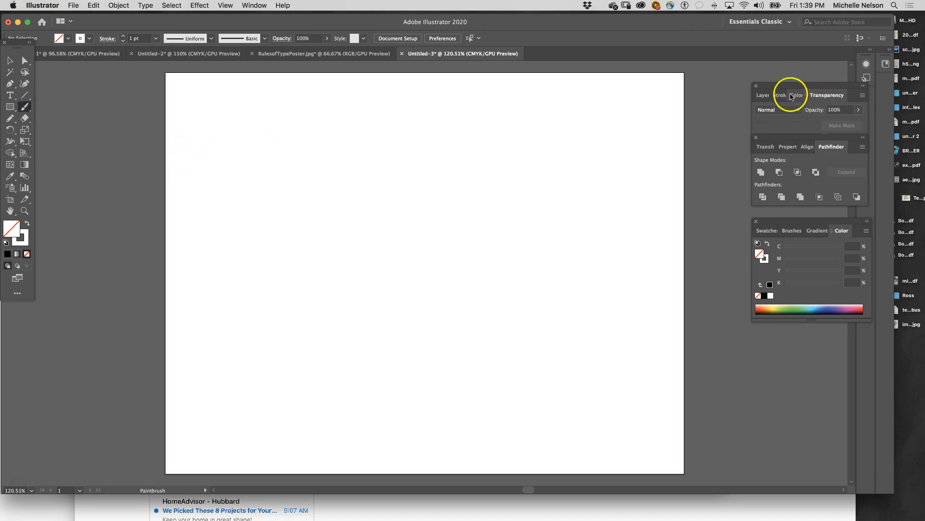
Step: Add a new layer above Layer 1 and switch from the Paintbrush to the Blob Brush
left_click(762, 95)
left_click(881, 328)
left_click_drag(24, 107, 49, 120)
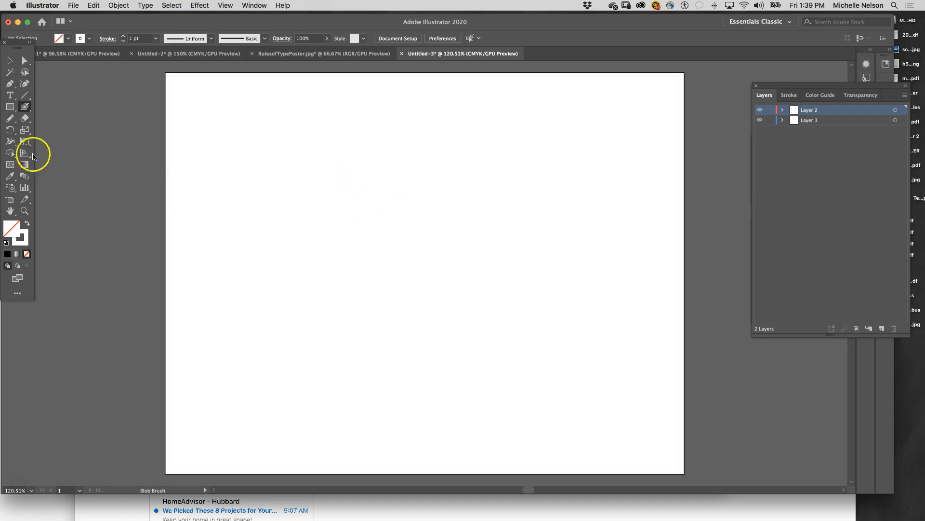
Step: Set a white fill and black stroke, and scribble a dense black blob with a diagonal tail on the artboard with the Blob Brush
left_click(7, 254)
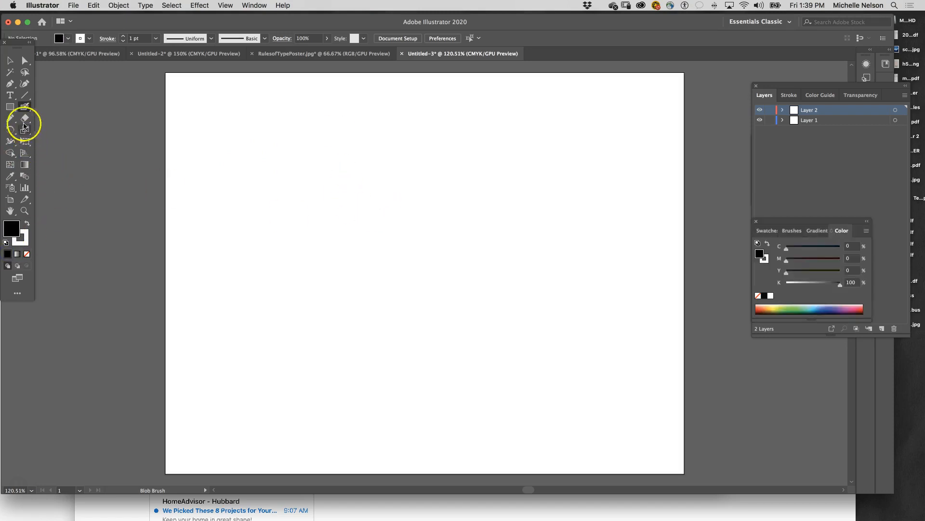
left_click_drag(24, 107, 53, 107)
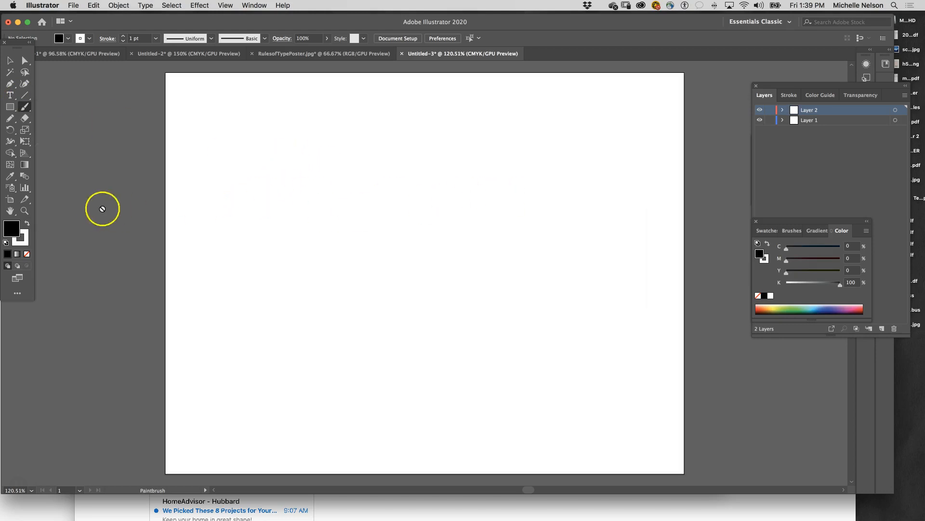
left_click(26, 223)
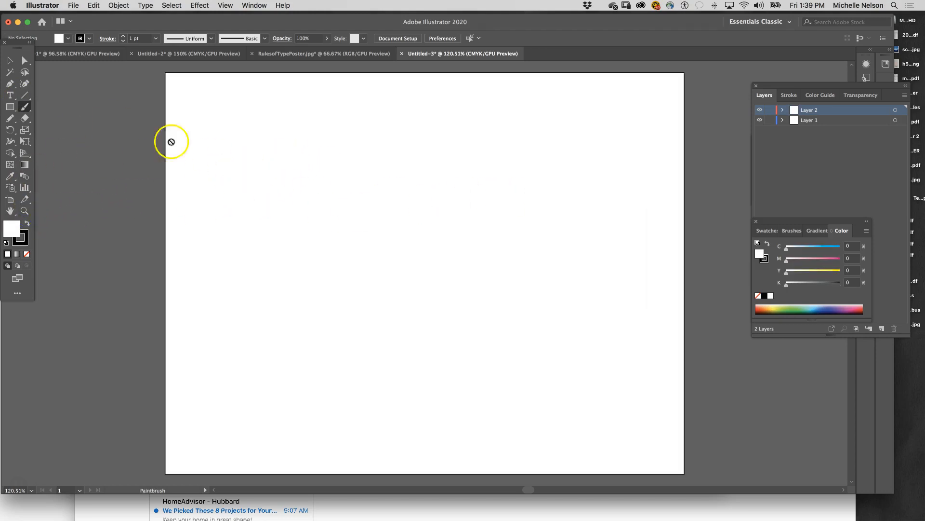
left_click_drag(26, 107, 56, 119)
mouse_move(257, 166)
left_mouse_down()
mouse_move(294, 192)
mouse_move(283, 218)
mouse_move(297, 205)
mouse_move(301, 220)
mouse_move(340, 216)
left_mouse_up()
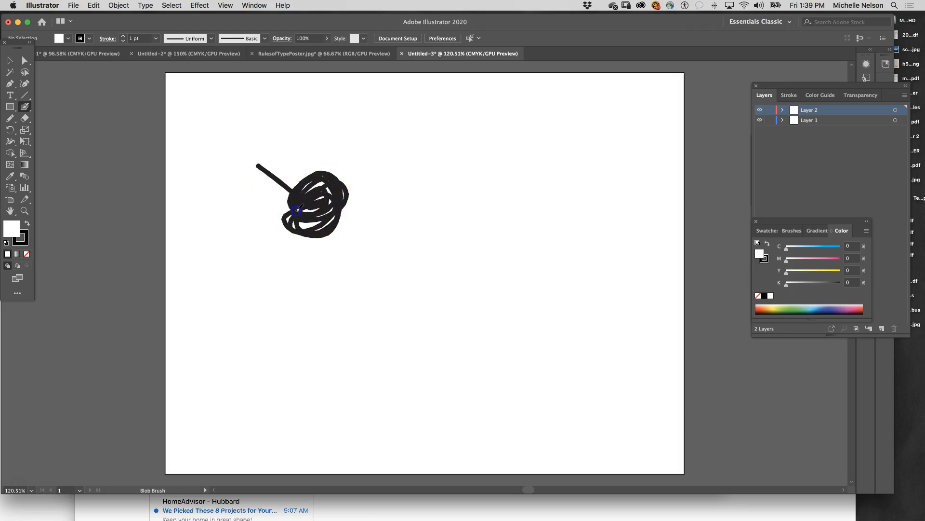
left_click_drag(316, 217, 322, 212)
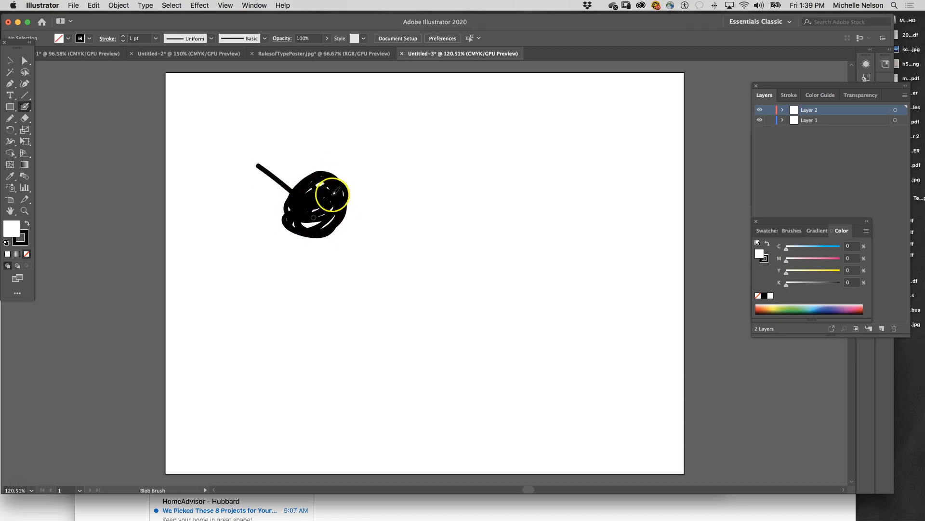
Step: Select the black Blob Brush shape and delete it
left_click(279, 184)
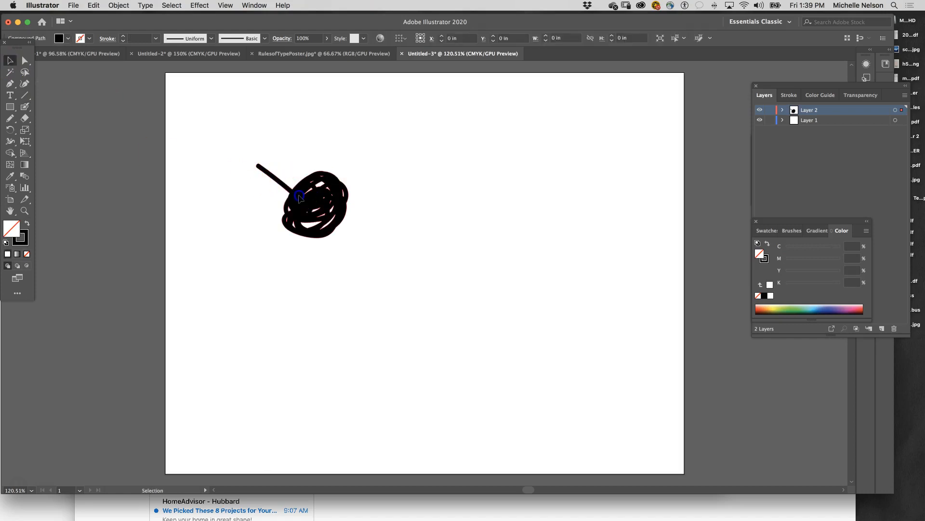
key("Delete")
left_click(128, 127)
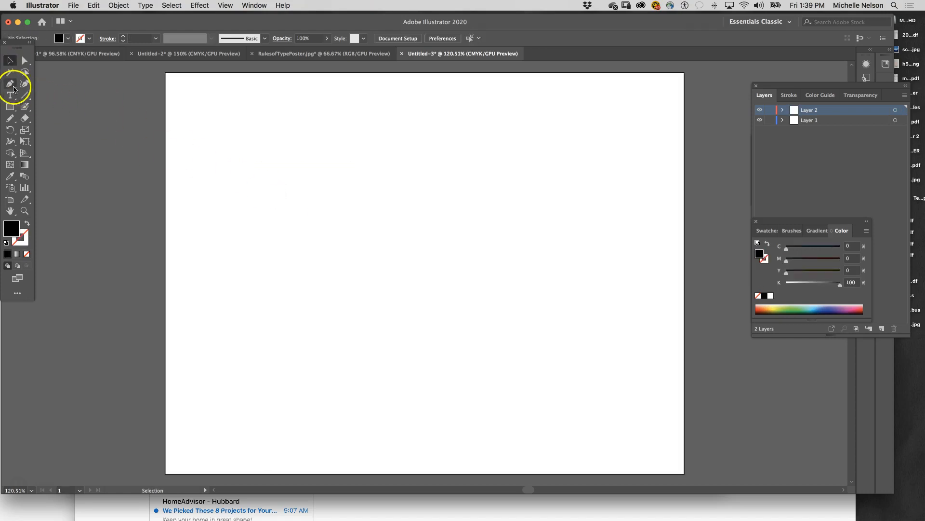
Step: Scribble a dense freeform path with the Pencil tool near the artboard's upper middle and run the Eraser diagonally across it
left_click_drag(25, 107, 64, 106)
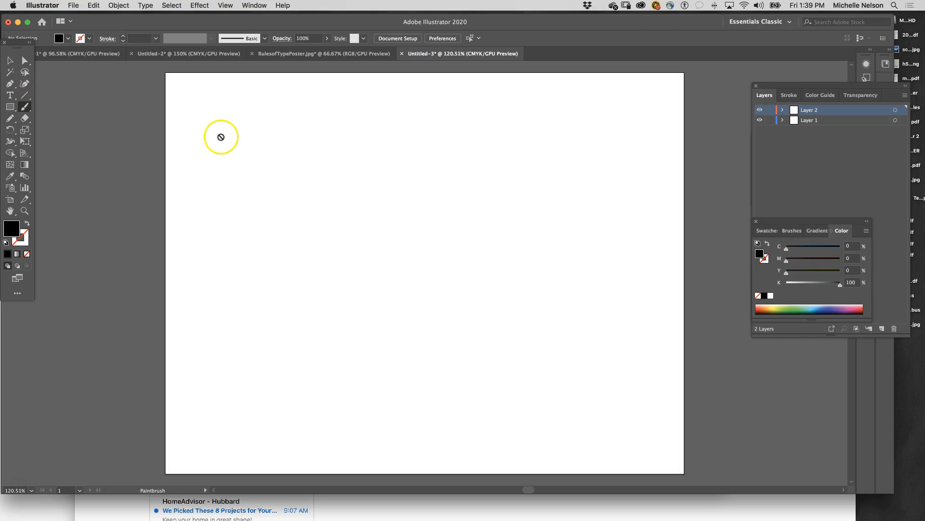
left_click(13, 119)
mouse_move(317, 164)
left_mouse_down()
mouse_move(346, 163)
mouse_move(345, 146)
mouse_move(307, 175)
mouse_move(358, 143)
mouse_move(327, 157)
mouse_move(308, 143)
left_mouse_up()
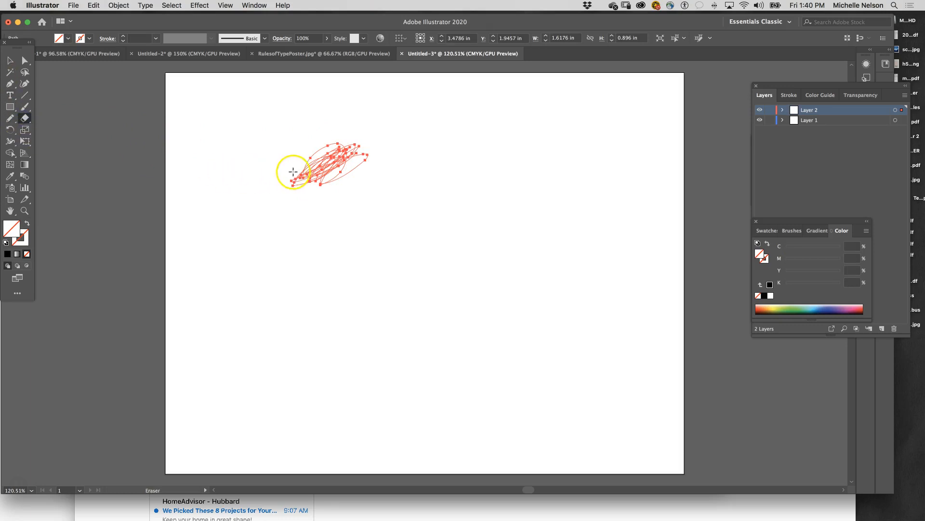
mouse_move(308, 165)
left_mouse_down()
mouse_move(288, 143)
mouse_move(523, 294)
left_mouse_up()
Step: Delete the scribbled artwork so the artboard is blank, with nothing left selected
left_click(9, 59)
key("Delete")
left_click(170, 241)
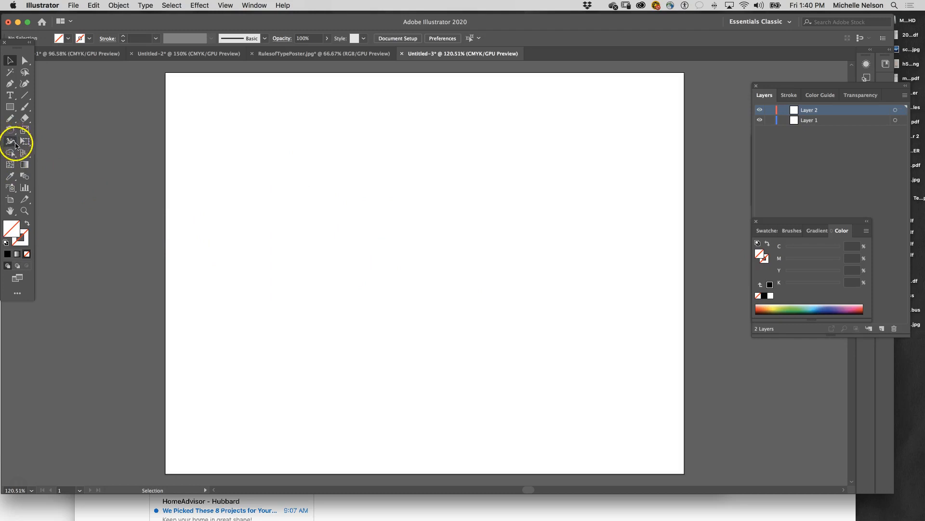
Step: Draw a rectangle about 3.82 × 2.63 in with black fill and white stroke, and a matching square about 1.5 in to its left
left_click_drag(10, 106, 41, 109)
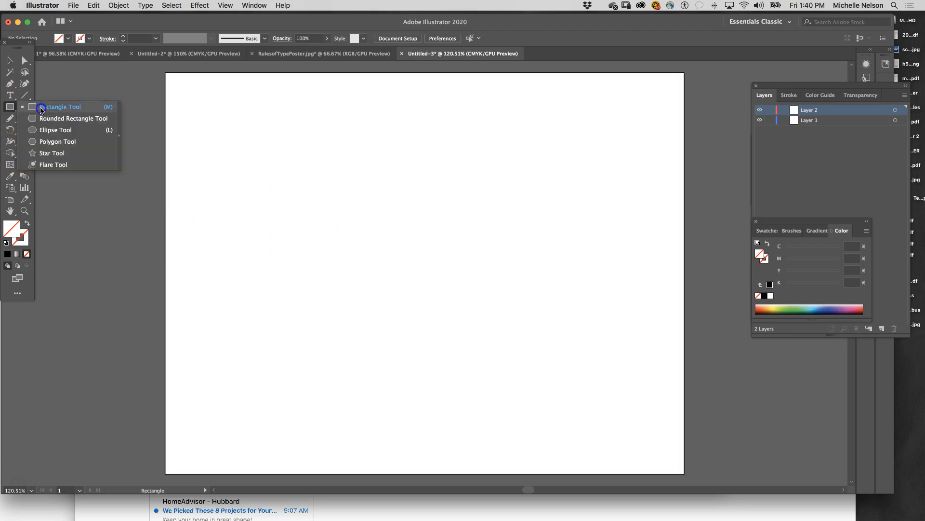
left_click_drag(287, 161, 468, 285)
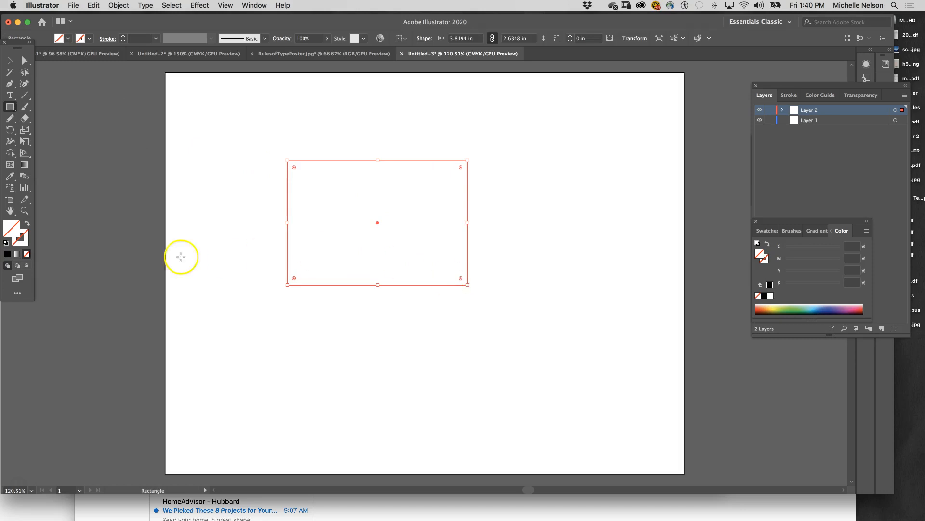
left_click(4, 242)
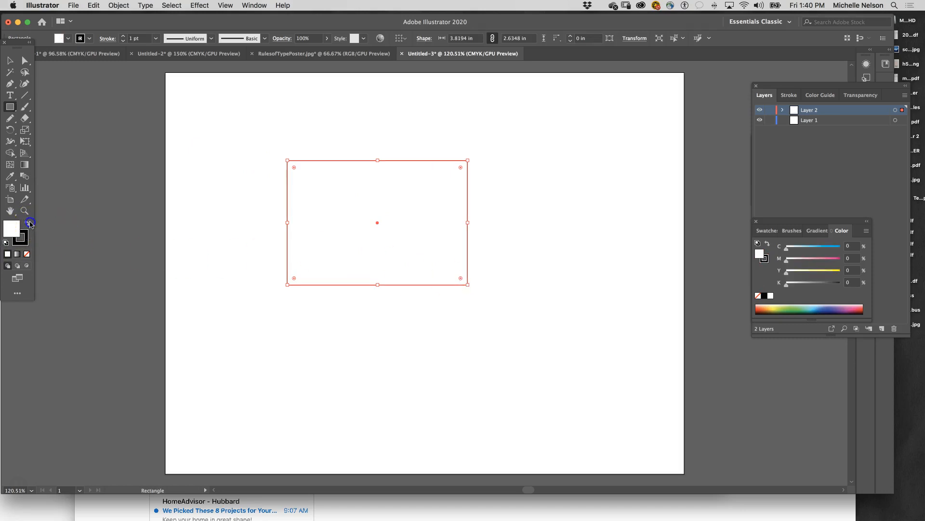
left_click(27, 224)
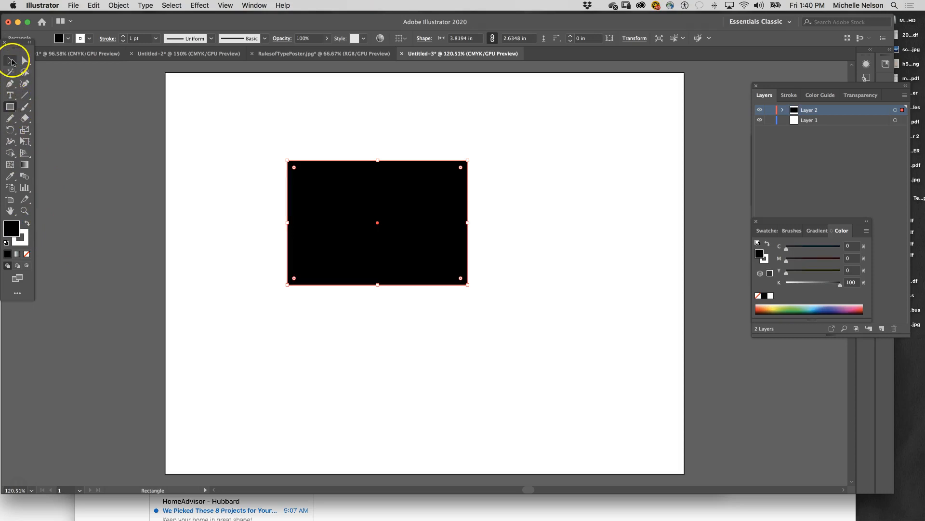
left_click_drag(173, 171, 230, 241)
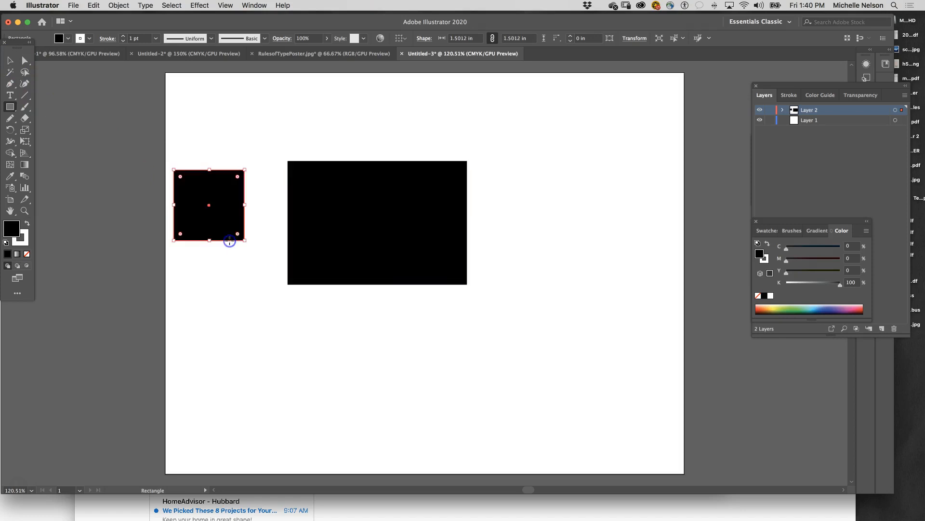
Step: Draw a rounded square about 1.23 in wide below the square and a wider rounded rectangle below the large rectangle
left_click_drag(11, 108, 46, 118)
left_click_drag(187, 315, 246, 366)
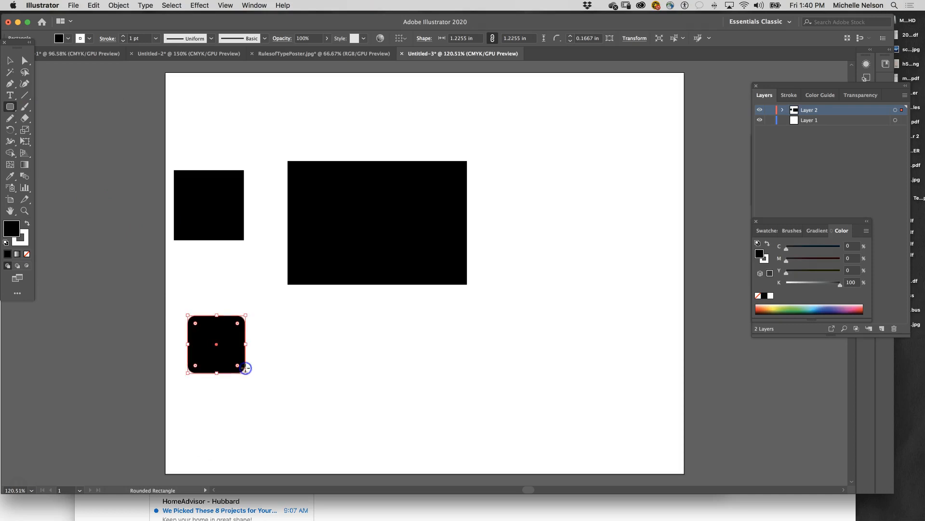
left_click_drag(302, 317, 481, 398)
Step: Draw a flat ellipse about 2.3 × 0.56 in near the artboard's upper right and a circle about 1.56 in across below it
left_click_drag(5, 106, 46, 130)
left_click_drag(538, 124, 648, 151)
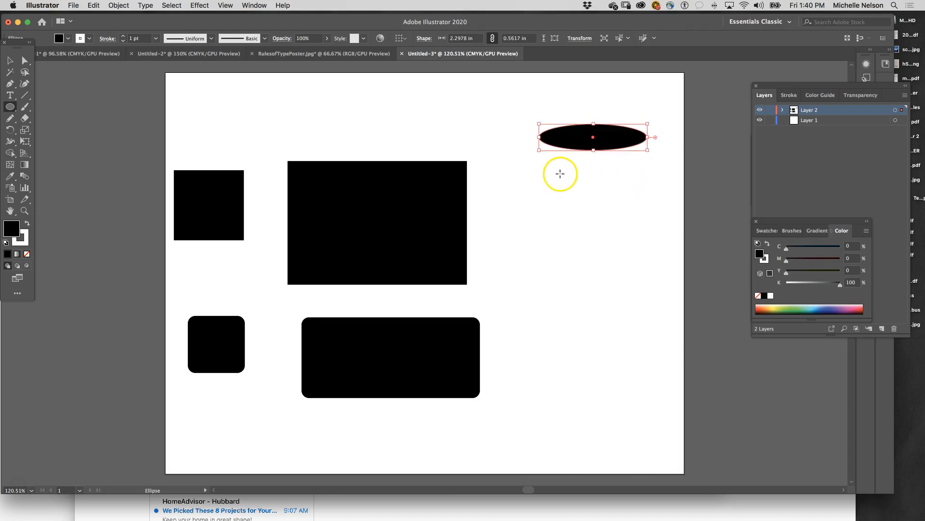
left_click_drag(586, 204, 634, 245)
Step: Draw a hexagon about 2.14 × 1.85 in below the circle and a smaller, tilted hexagon beneath it
left_click_drag(9, 107, 56, 141)
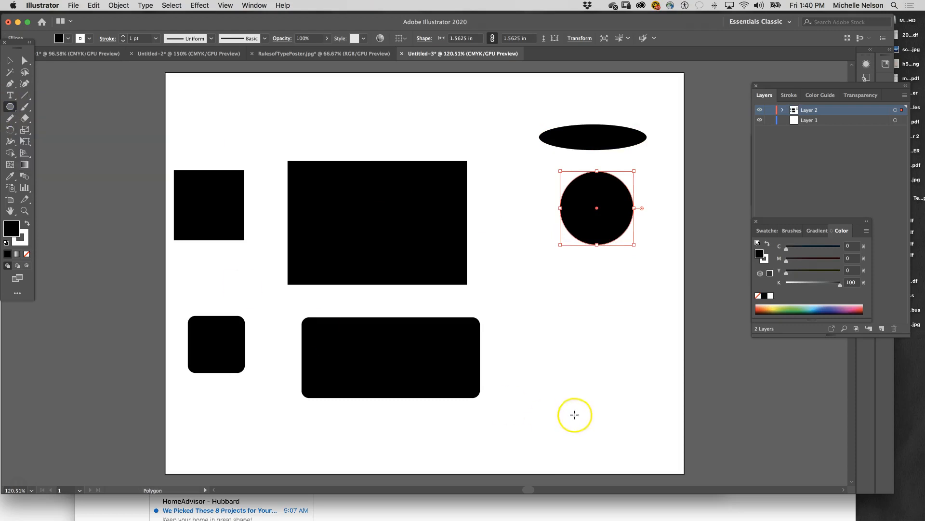
left_click_drag(583, 323, 618, 360)
left_click_drag(572, 404, 598, 419)
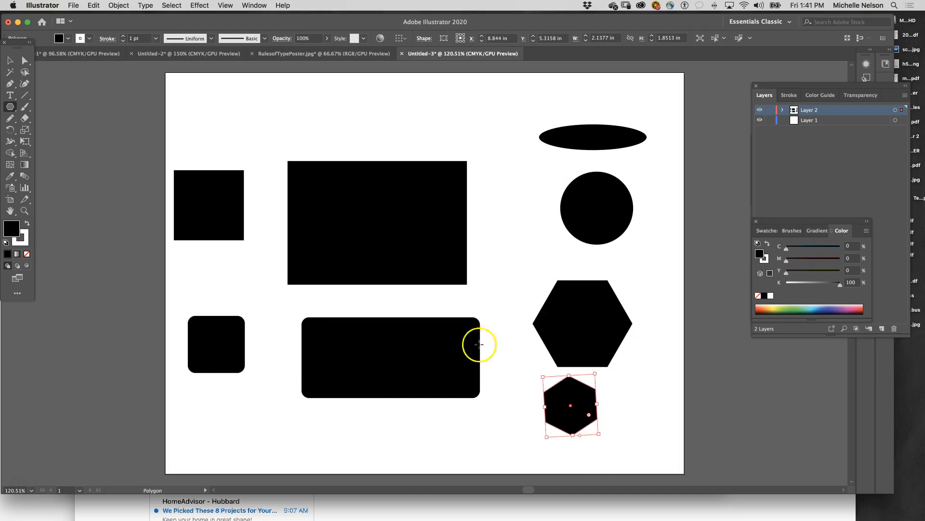
Step: Draw an upright five-pointed star above the large rectangle and a tilted star about 1.04 in wide above the square
left_click_drag(12, 108, 57, 151)
left_click_drag(342, 112, 352, 139)
mouse_move(252, 120)
left_mouse_down()
mouse_move(234, 128)
mouse_move(254, 110)
mouse_move(242, 136)
mouse_move(252, 126)
left_mouse_up()
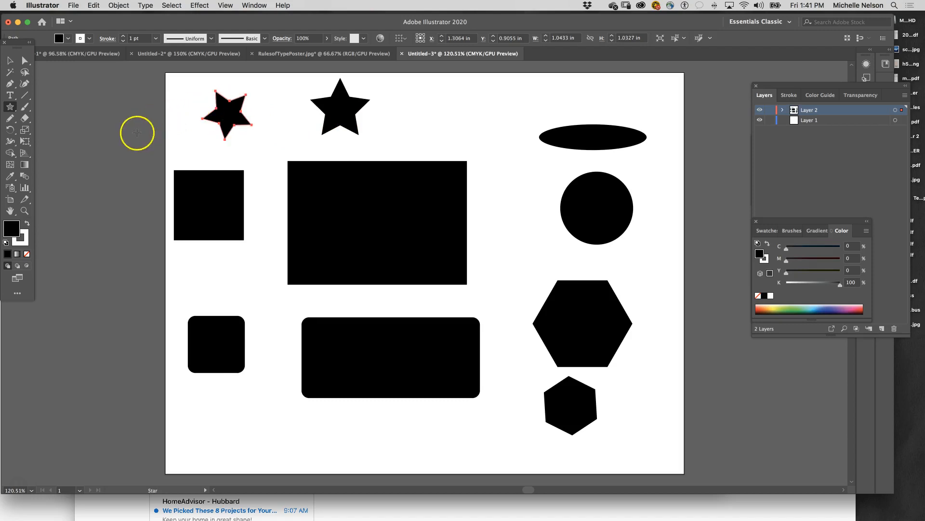
Step: Select all the sample shapes on the artboard and delete them
left_click(10, 109)
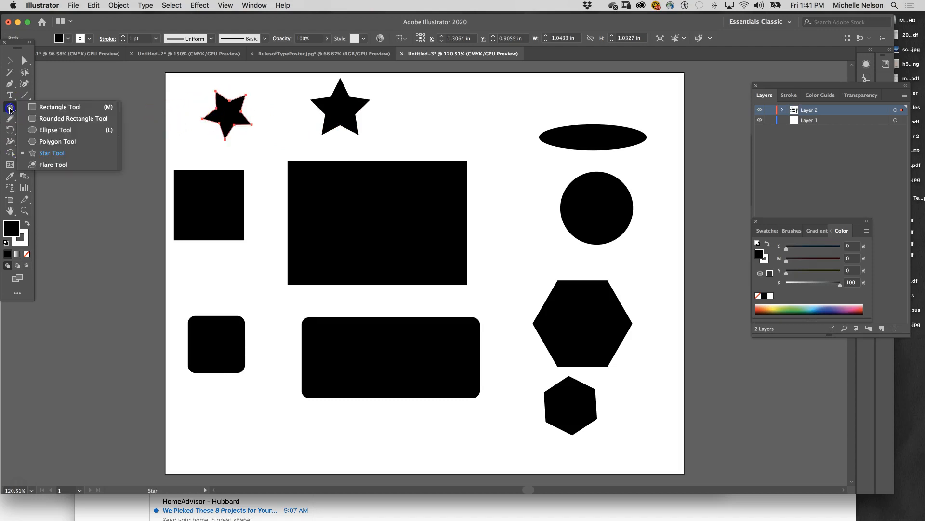
left_click(12, 61)
left_click_drag(143, 80, 677, 470)
key("Delete")
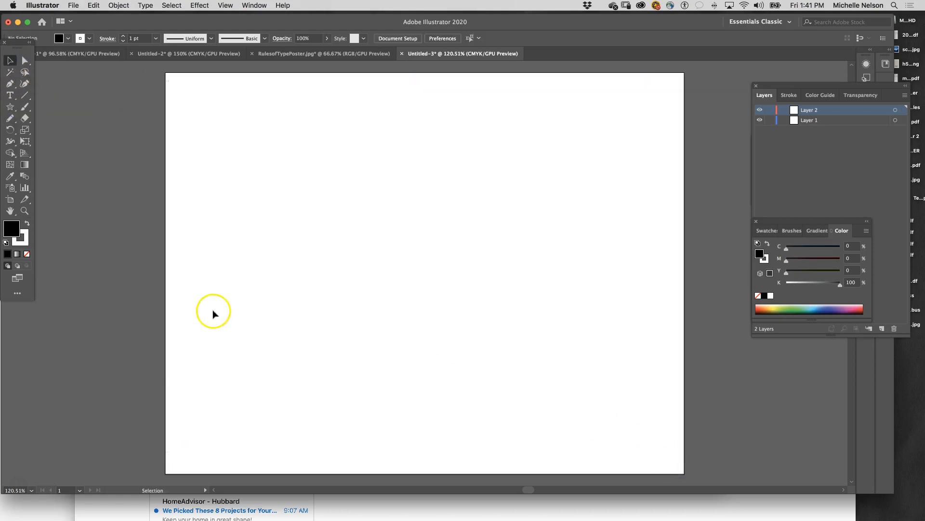
Step: Draw a large black rectangle in the middle of the artboard and rotate it clockwise about its center
left_click_drag(10, 106, 44, 108)
left_click_drag(339, 174, 602, 354)
mouse_move(4, 131)
left_mouse_down()
mouse_move(36, 137)
mouse_move(12, 129)
left_mouse_up()
left_click_drag(331, 361, 250, 320)
Step: Scale the tilted rectangle up proportionally to about 8.59 × 7.24 in overall and make the Rotate tool active again
left_click_drag(24, 129, 54, 133)
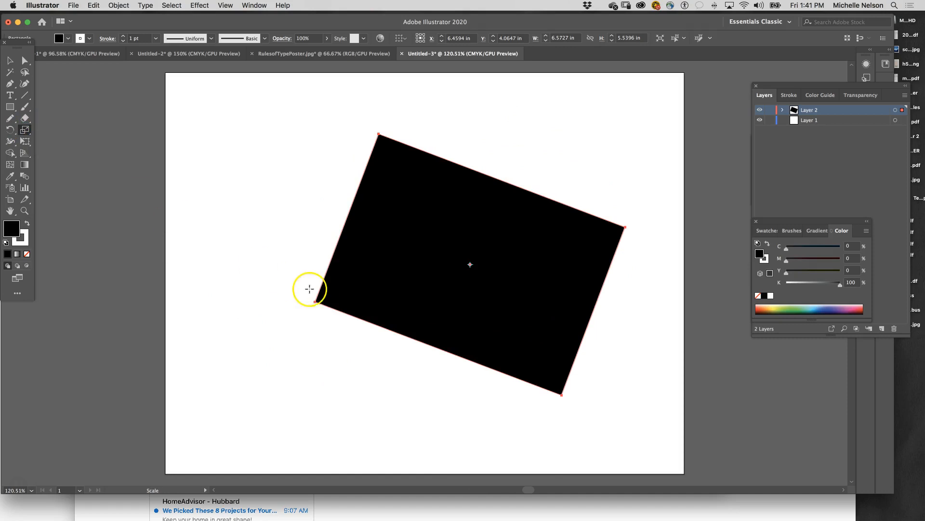
left_click_drag(310, 297, 300, 329)
left_click(24, 129)
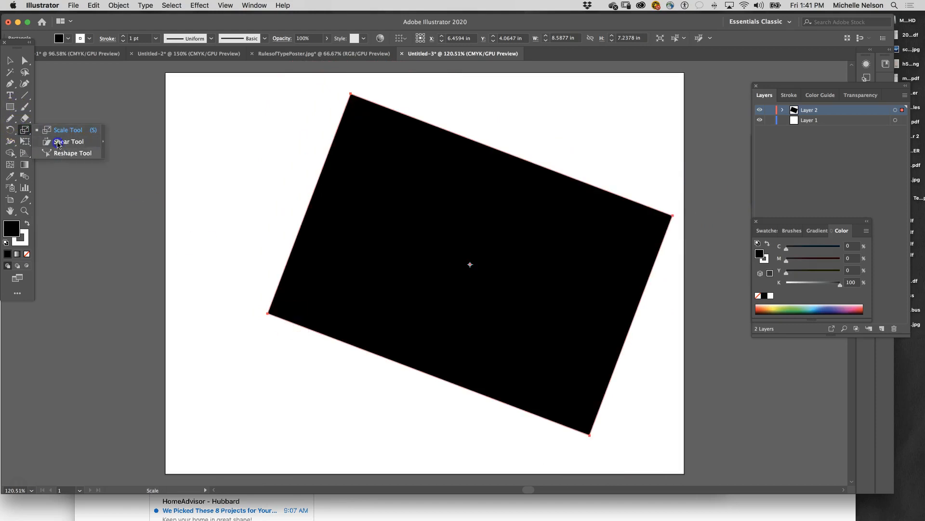
left_click(10, 130)
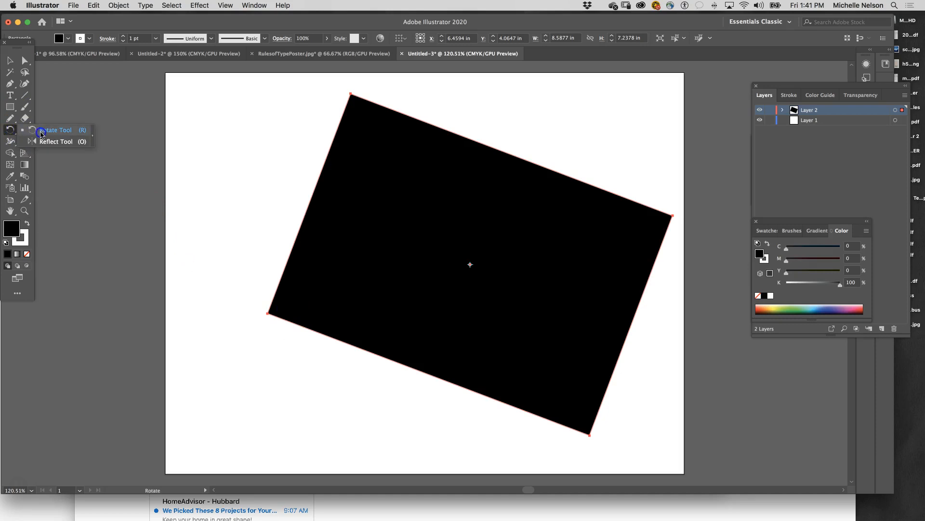
Step: Rotate the tilted black rectangle counterclockwise about its center with the Selection tool
left_click(6, 129)
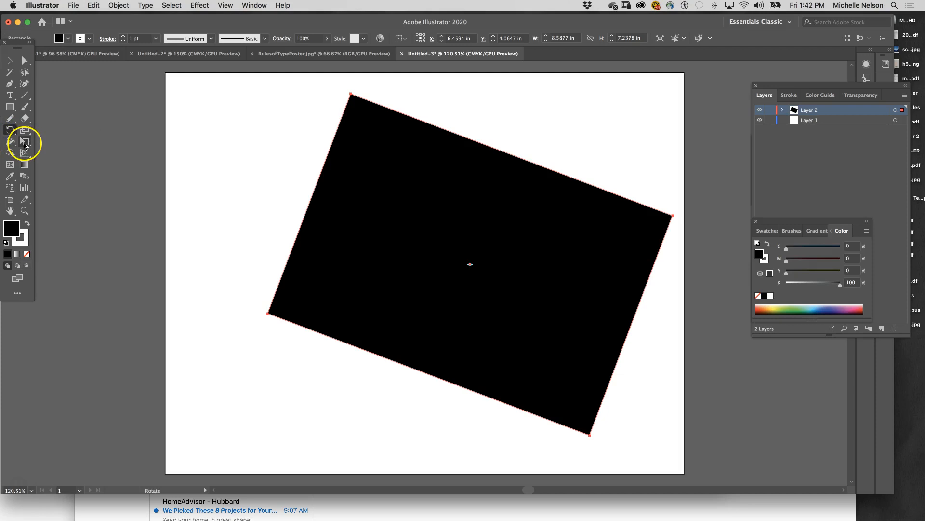
left_click(25, 143)
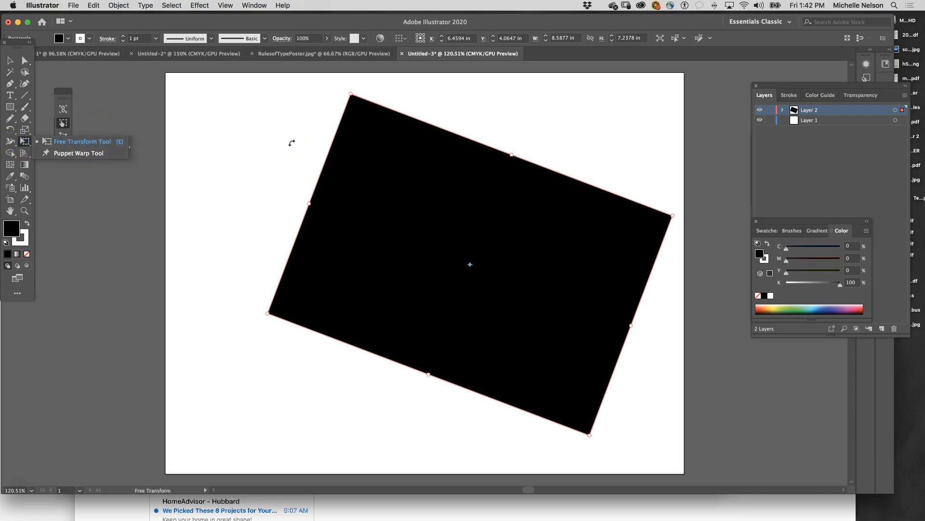
left_click(10, 61)
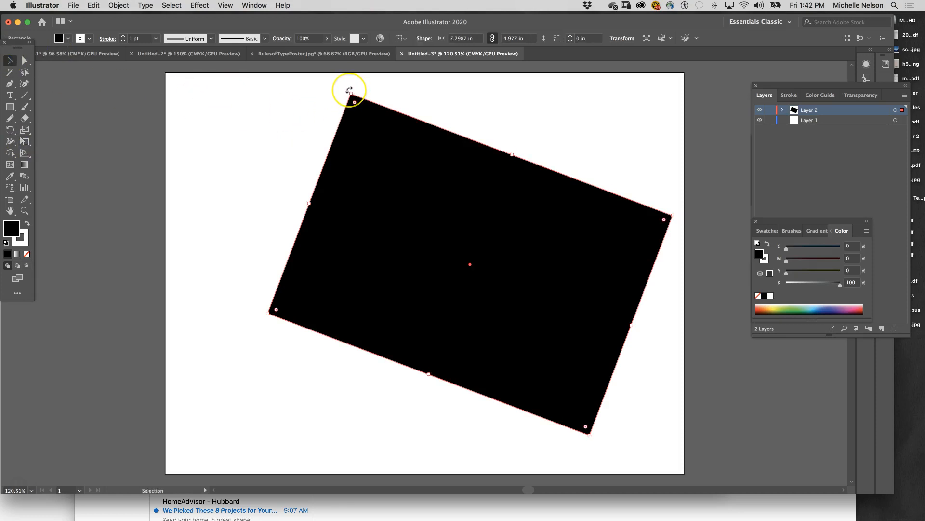
left_click_drag(349, 90, 281, 181)
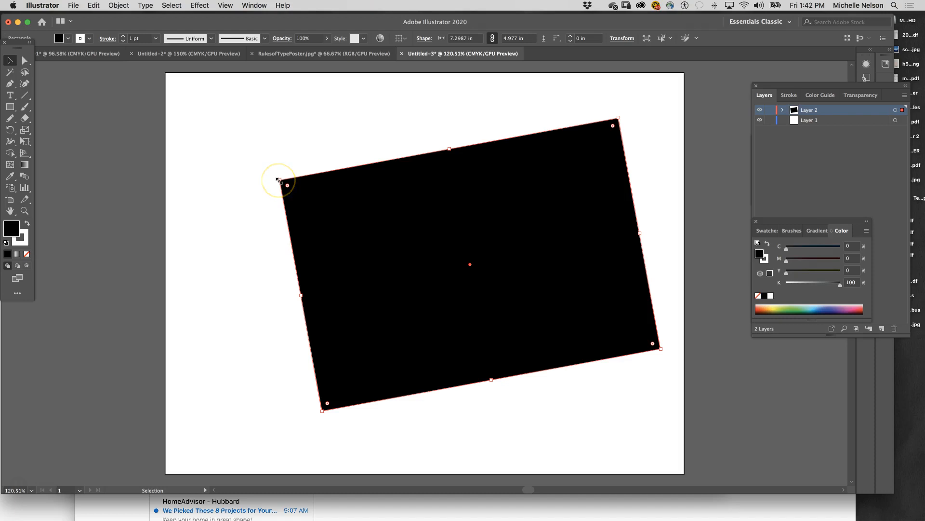
Step: Shrink the rectangle from its upper-left corner to about 6.60 × 3.58 in and delete it
left_click_drag(278, 180, 323, 238)
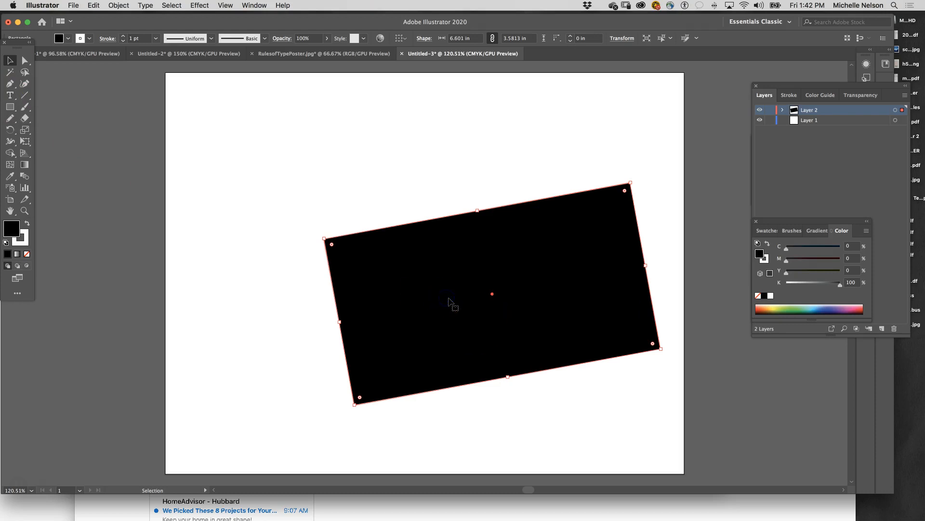
key("Delete")
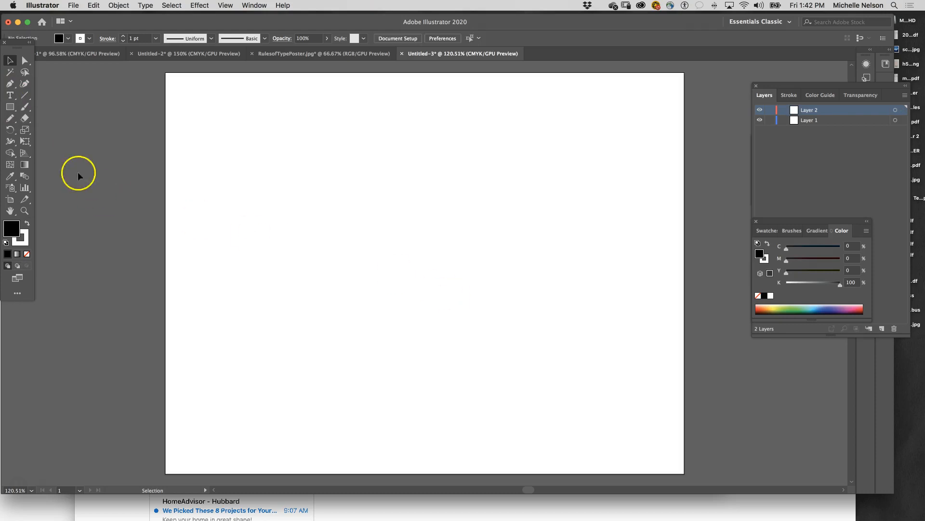
Step: Create point text in the upper middle of the artboard and replace the placeholder with three lines of random letters
left_click(12, 96)
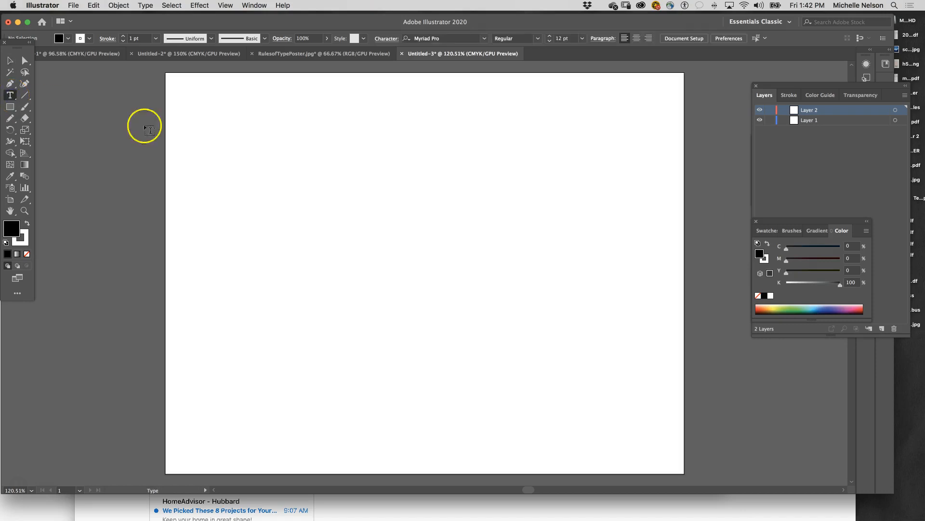
left_click(325, 186)
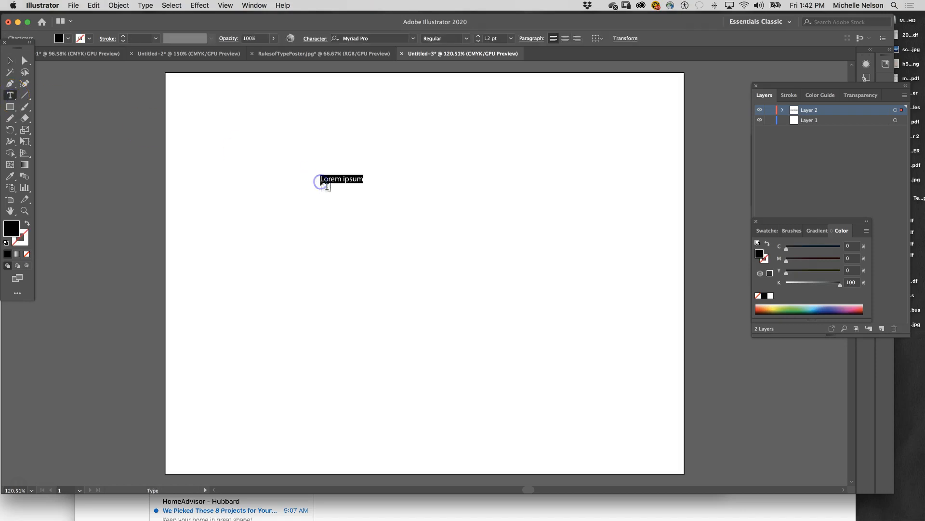
key("BackSpace")
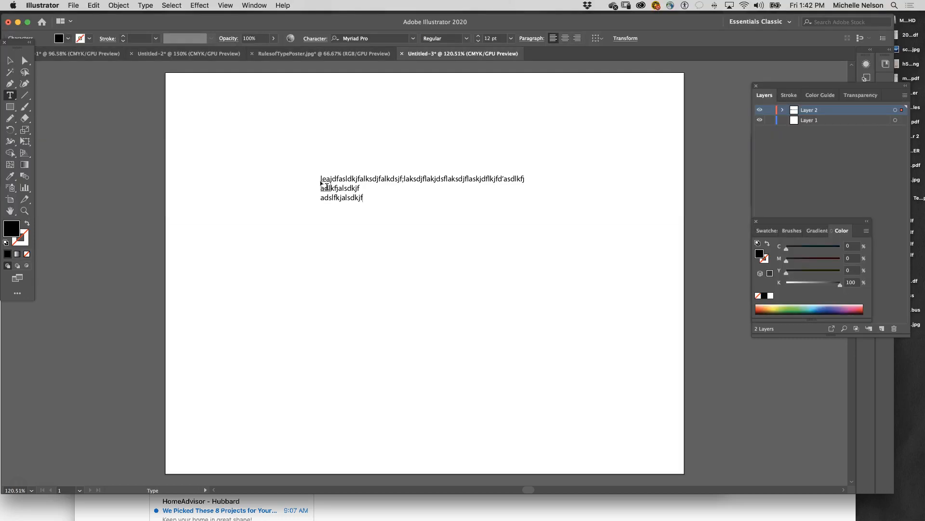
Step: Draw an area text box below the point text and replace its placeholder text with random letters
left_click_drag(356, 234, 498, 394)
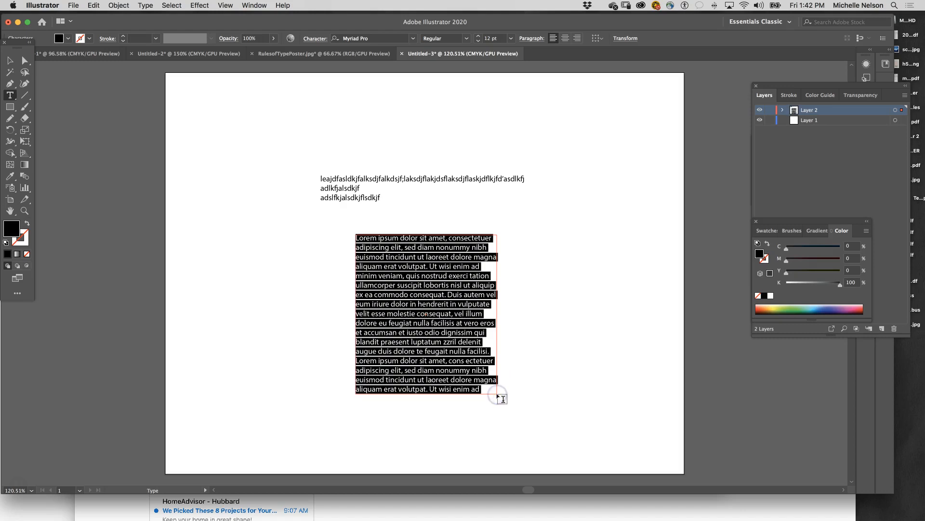
type("adsfh")
key("Escape")
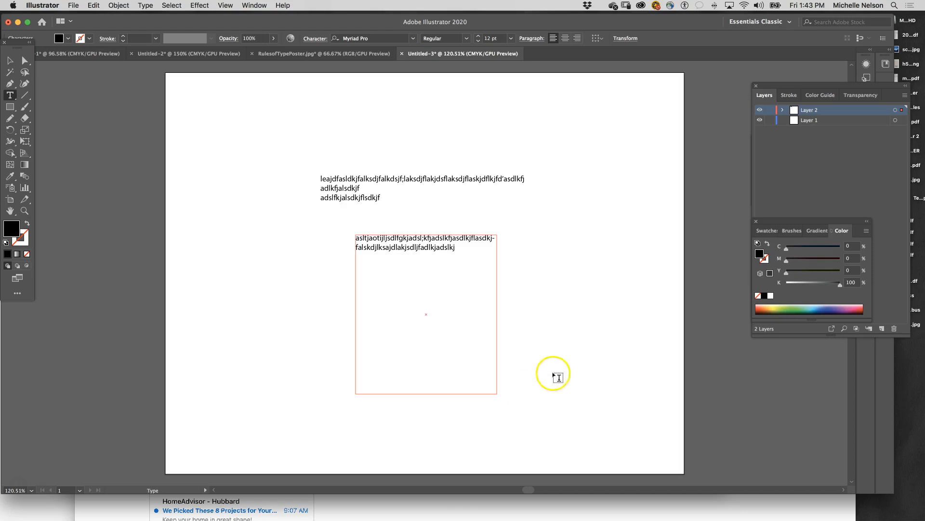
Step: Select both sample text objects on the artboard and delete them
left_click(377, 197)
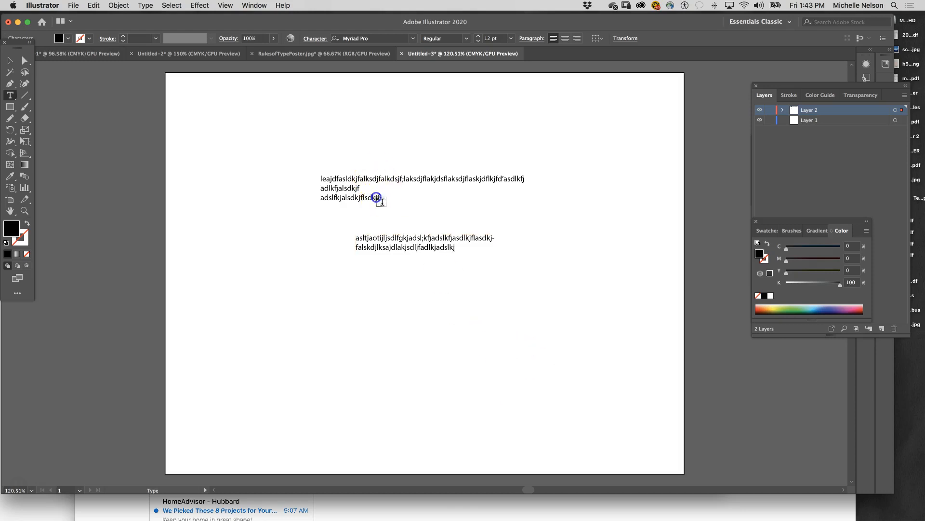
left_click(9, 60)
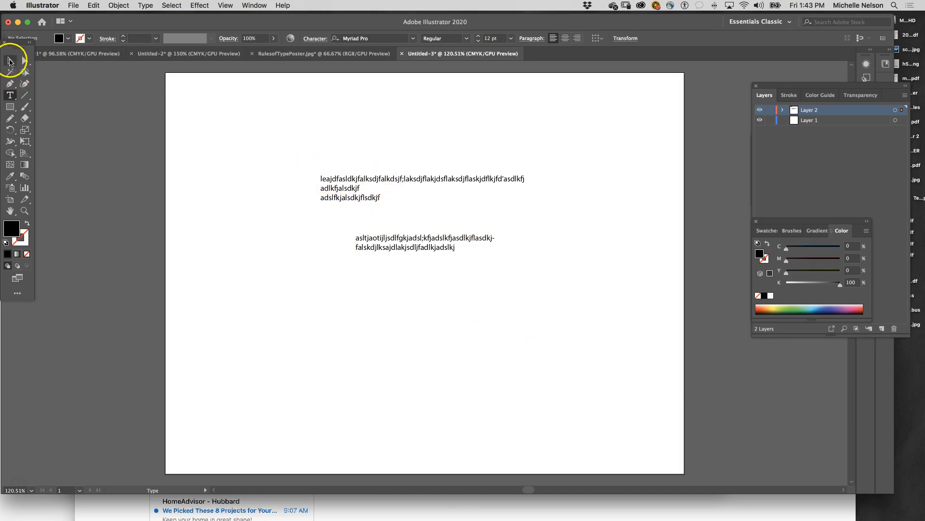
key("super+a")
key("BackSpace")
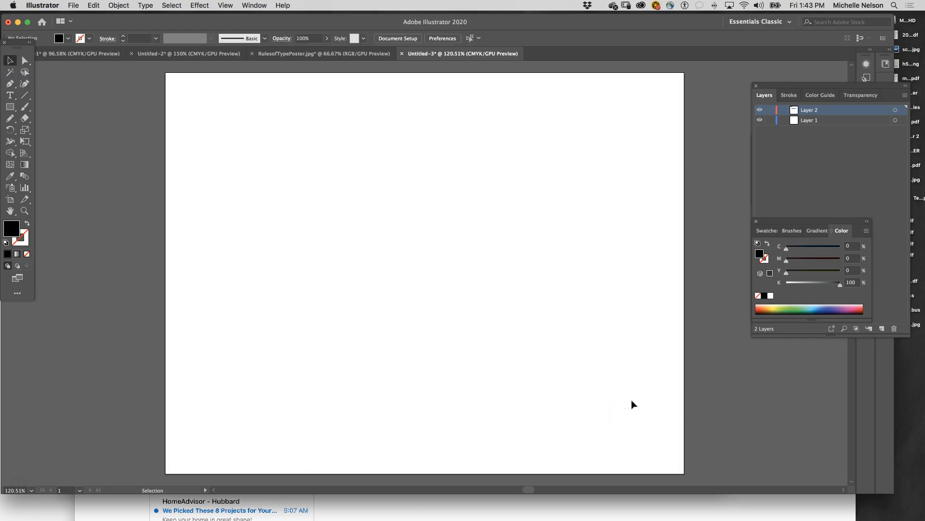
Step: Create point text reading "Text" in the upper-left part of the artboard and select the whole word
scroll(405, 248, "right", 1)
scroll(405, 248, "right", 1)
key("t")
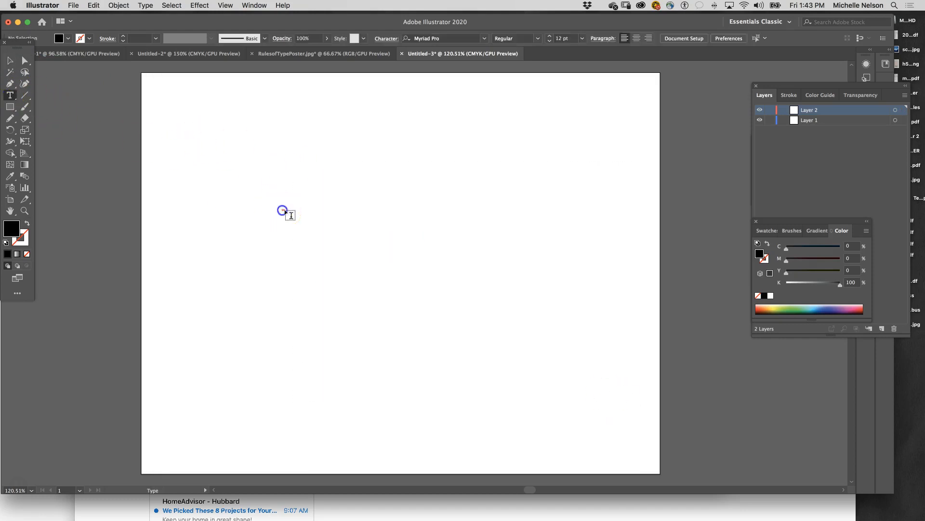
left_click(283, 211)
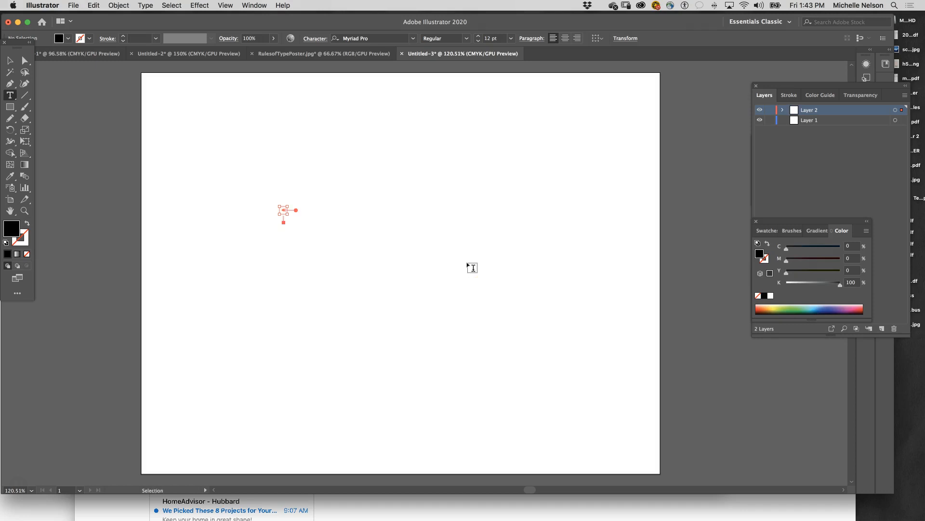
left_click(295, 225)
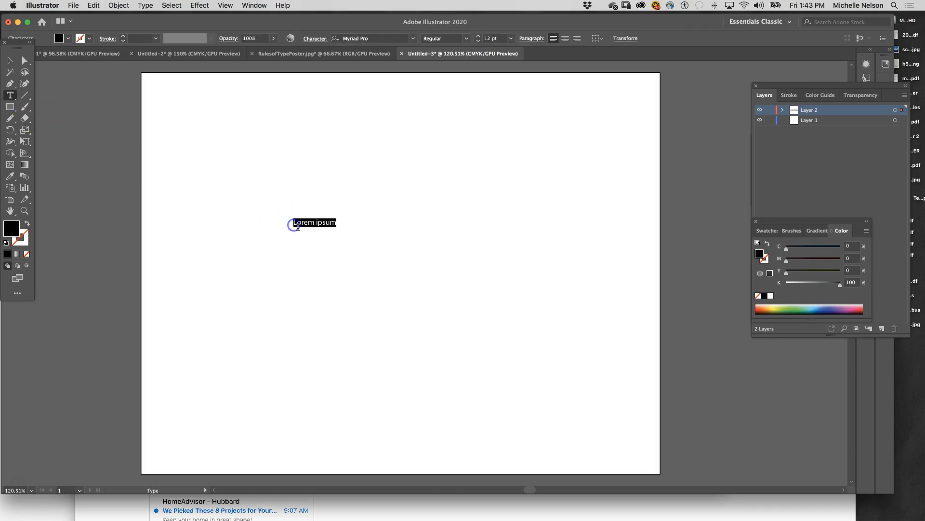
type("Text")
key("super+a")
left_click(714, 6)
left_click(657, 20)
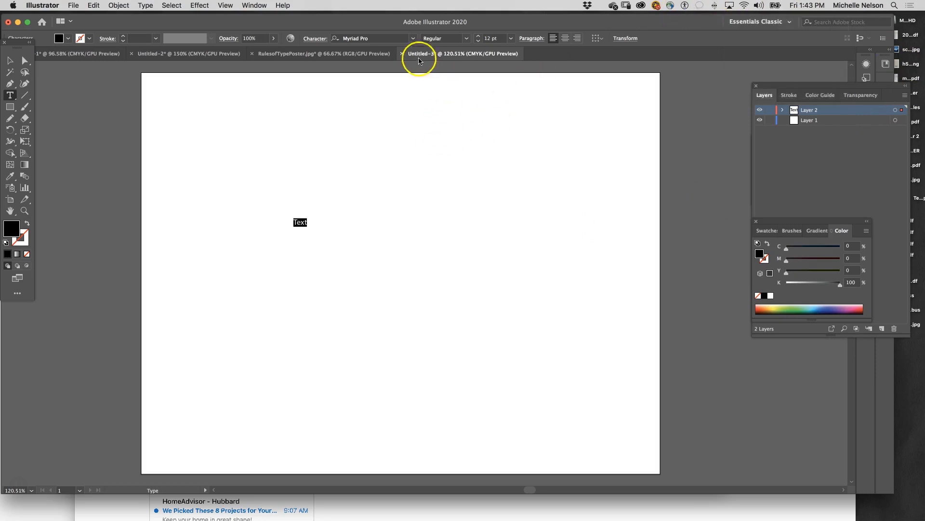
Step: Set the selected word "Text" in Arial Black at 72 pt
left_click(412, 39)
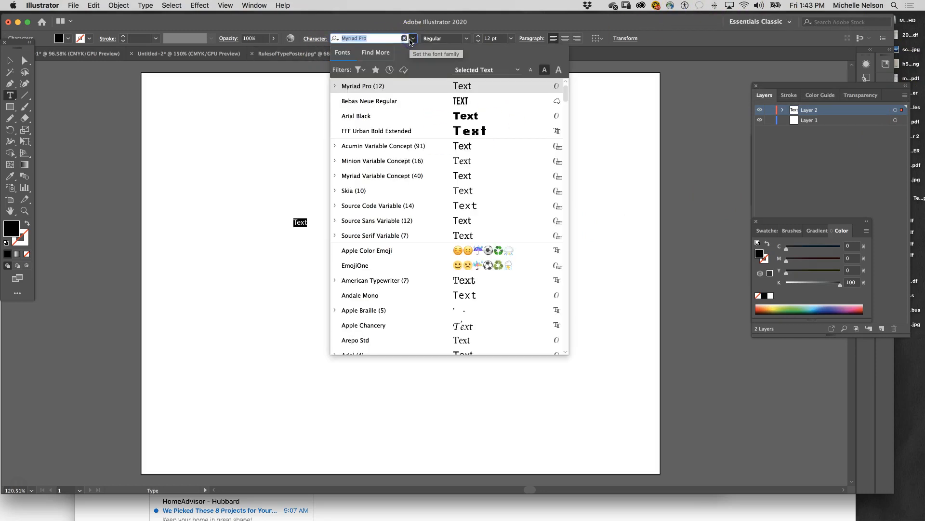
left_click(397, 119)
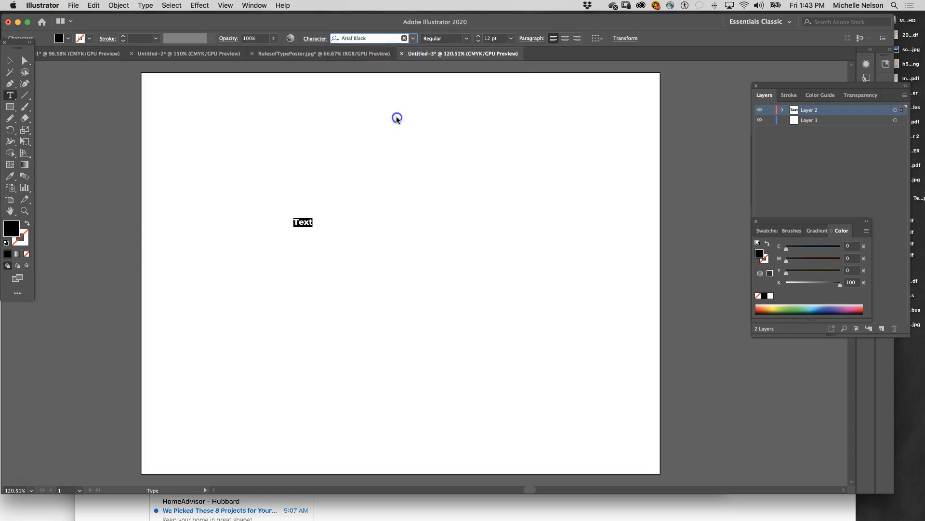
left_click(511, 39)
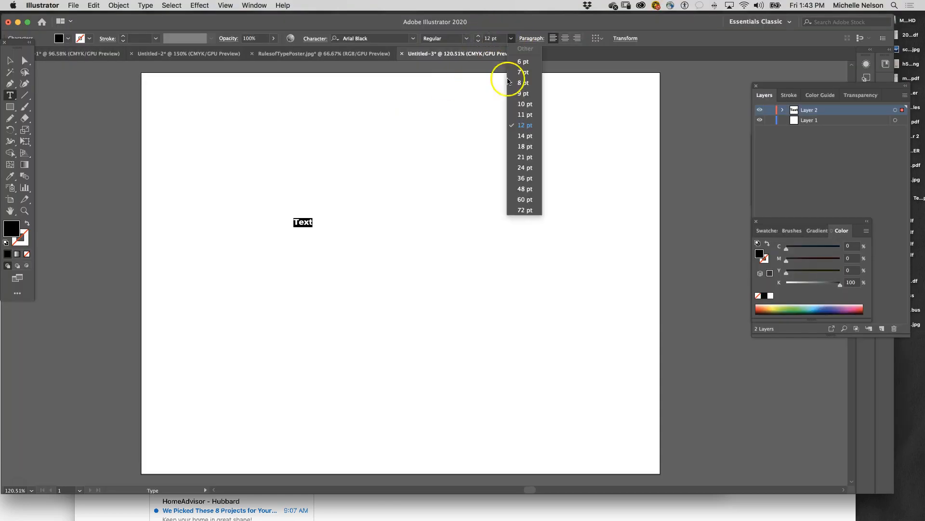
left_click(524, 211)
left_click(466, 38)
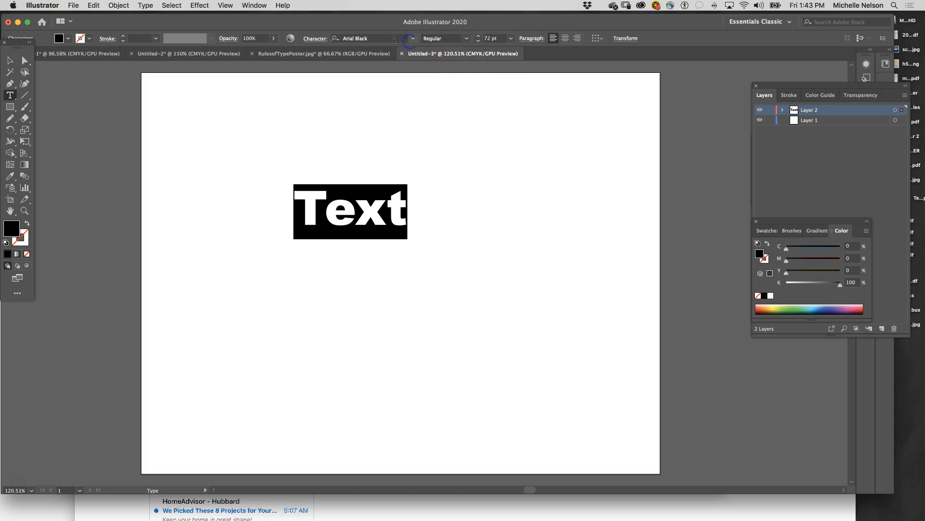
Step: Search the fonts for "fr" and apply Fruit to the selected word
left_click(336, 34)
type("fr")
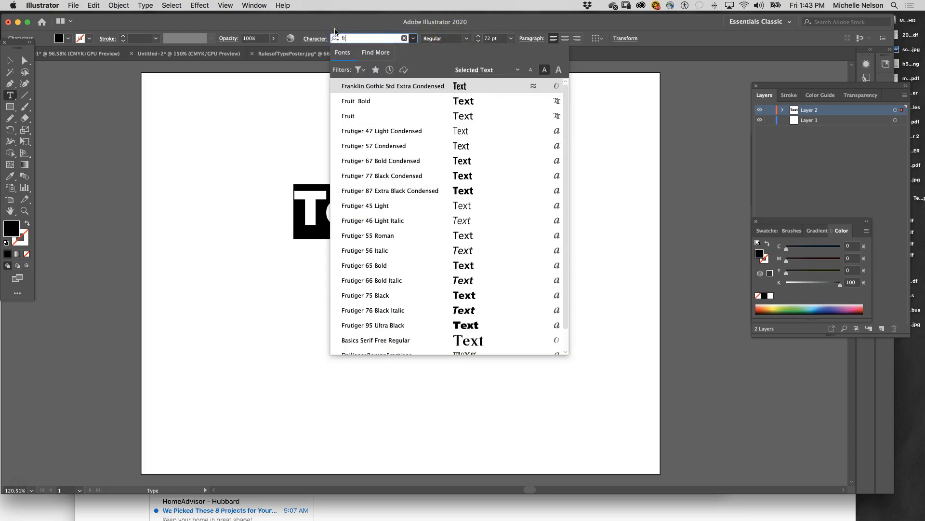
left_click(369, 114)
left_click(467, 38)
Step: Search the fonts for "fru", apply Frutiger 47 Light Condensed to the word, and preview the family's other styles
left_click(414, 40)
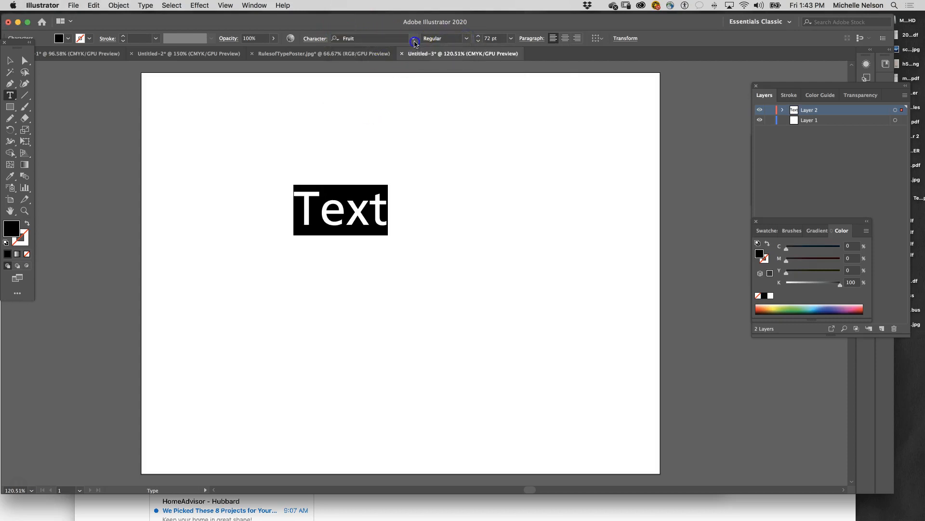
left_click(404, 40)
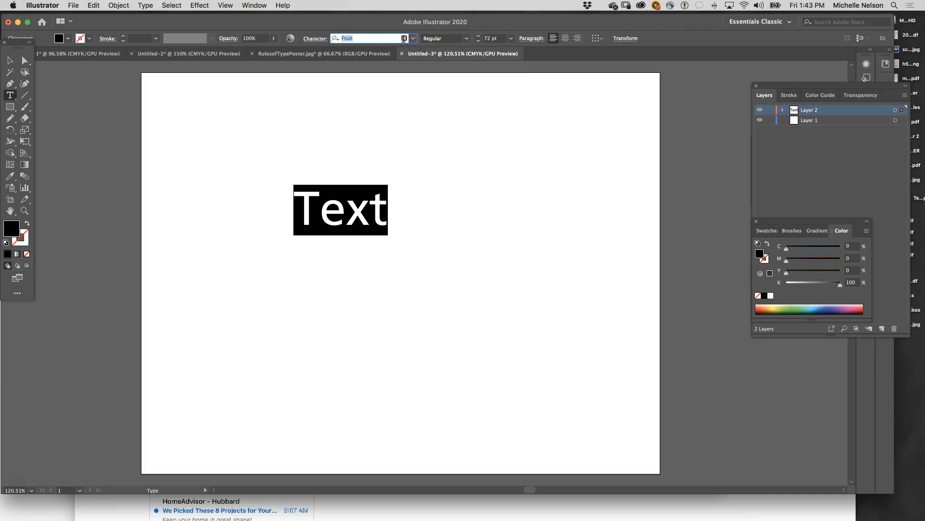
type("fru")
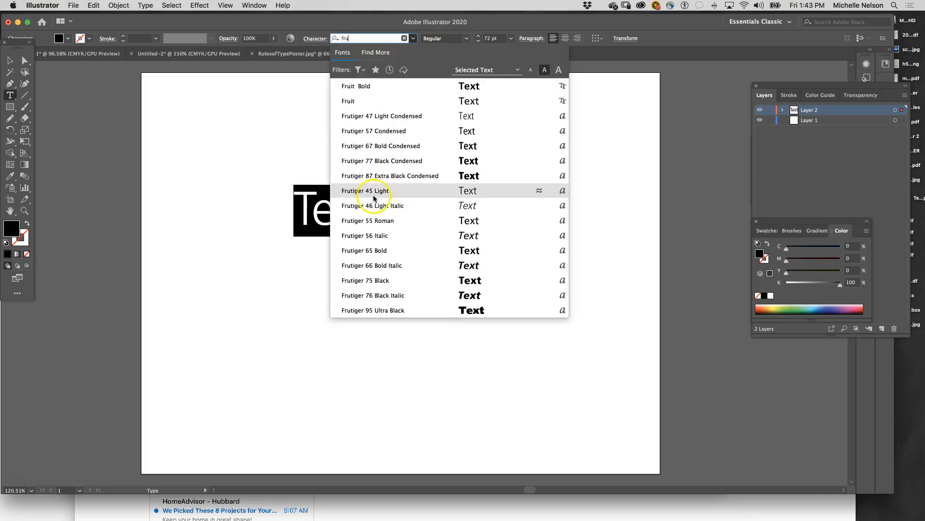
left_click(374, 116)
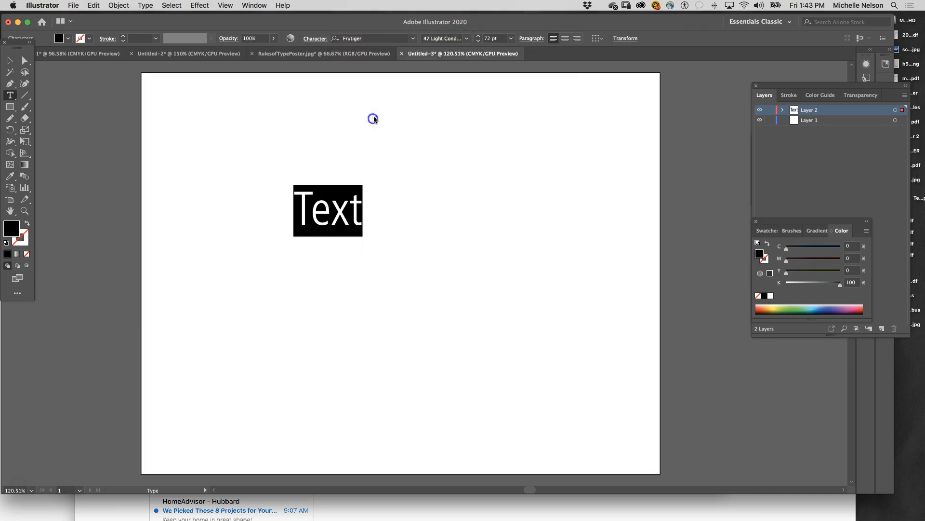
left_click(466, 38)
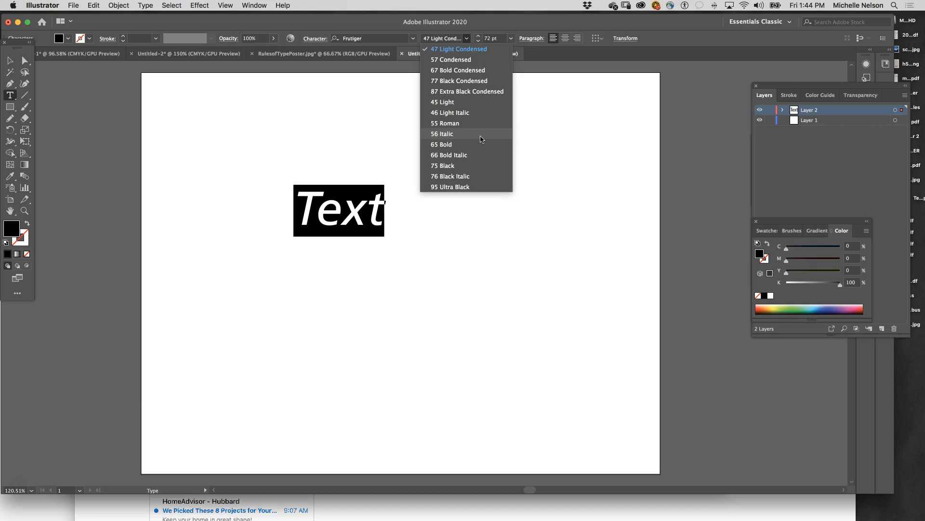
left_click(593, 118)
Step: Display the Character settings near the artboard's upper-right corner and open their font size choices
left_click(254, 5)
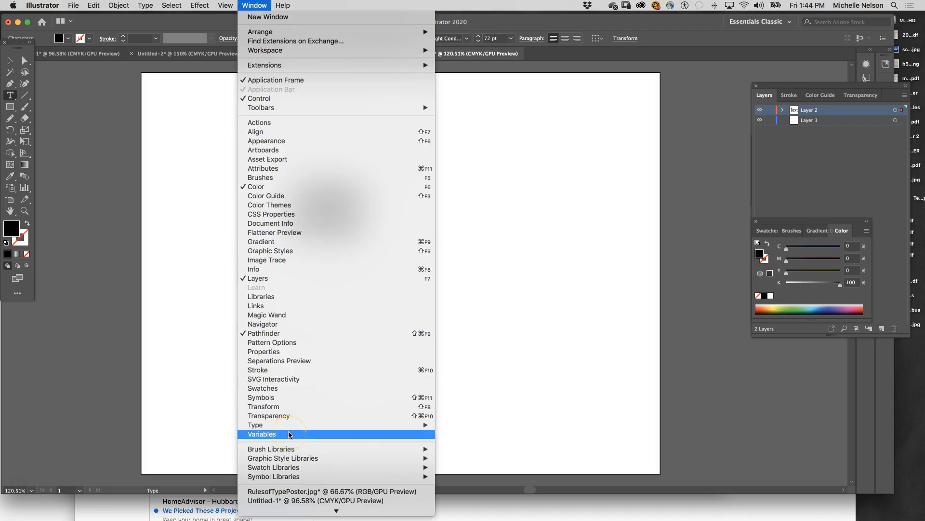
mouse_move(292, 427)
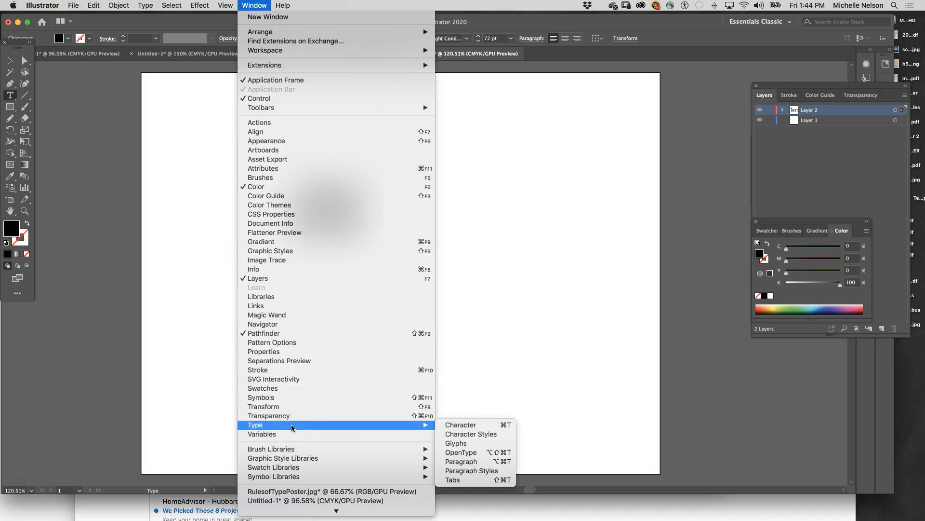
left_click(470, 425)
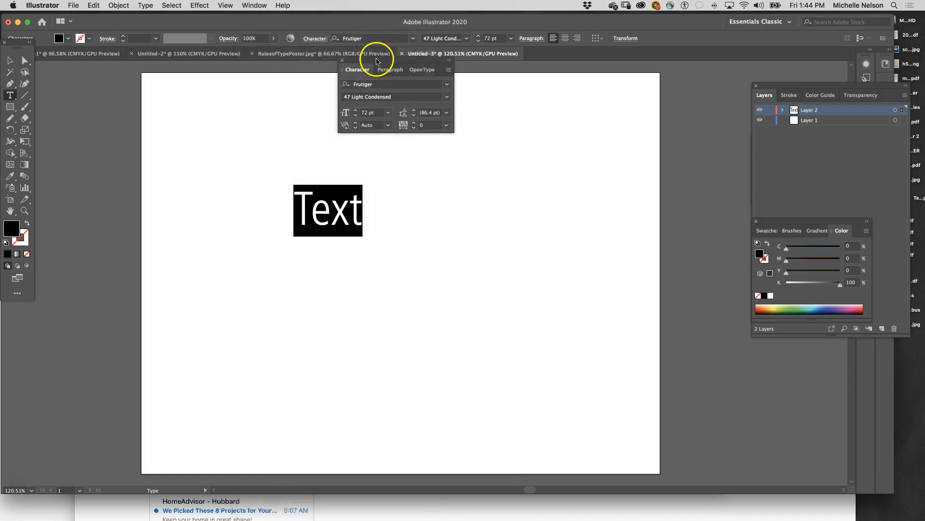
left_click_drag(376, 63, 564, 91)
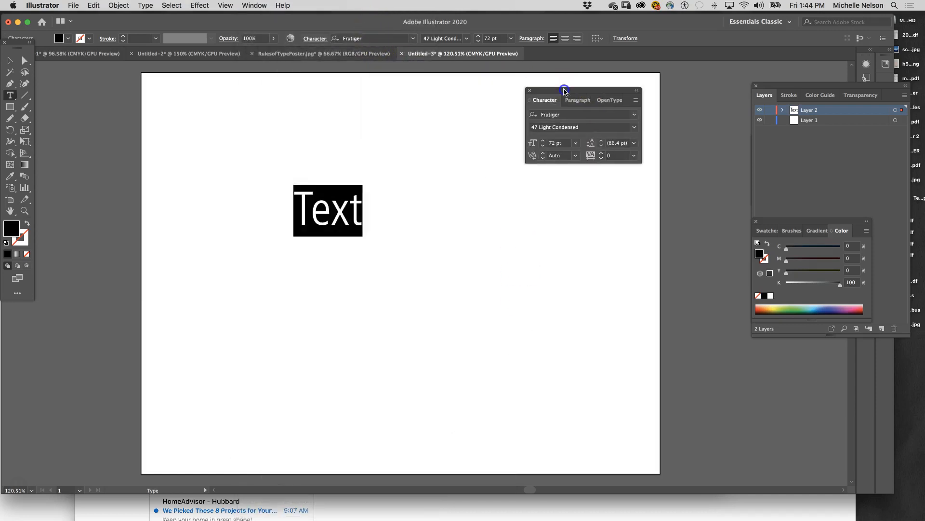
left_click(576, 143)
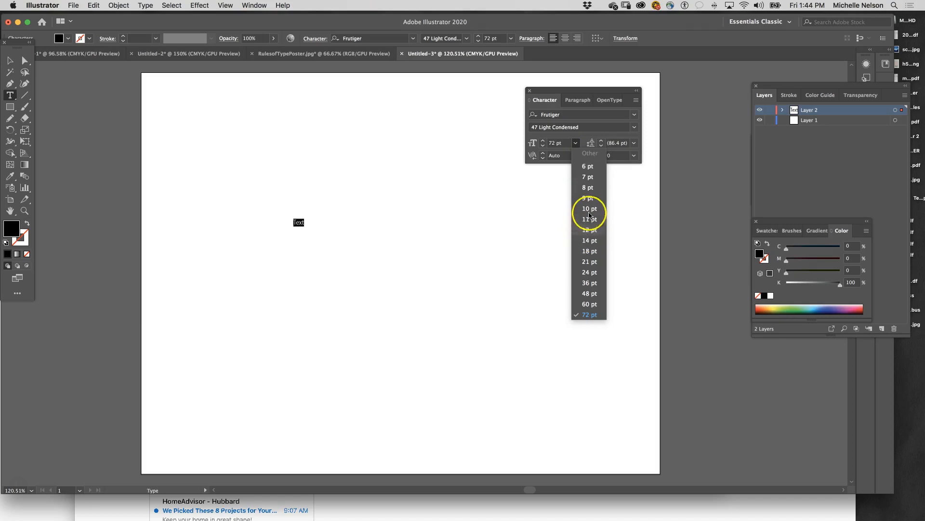